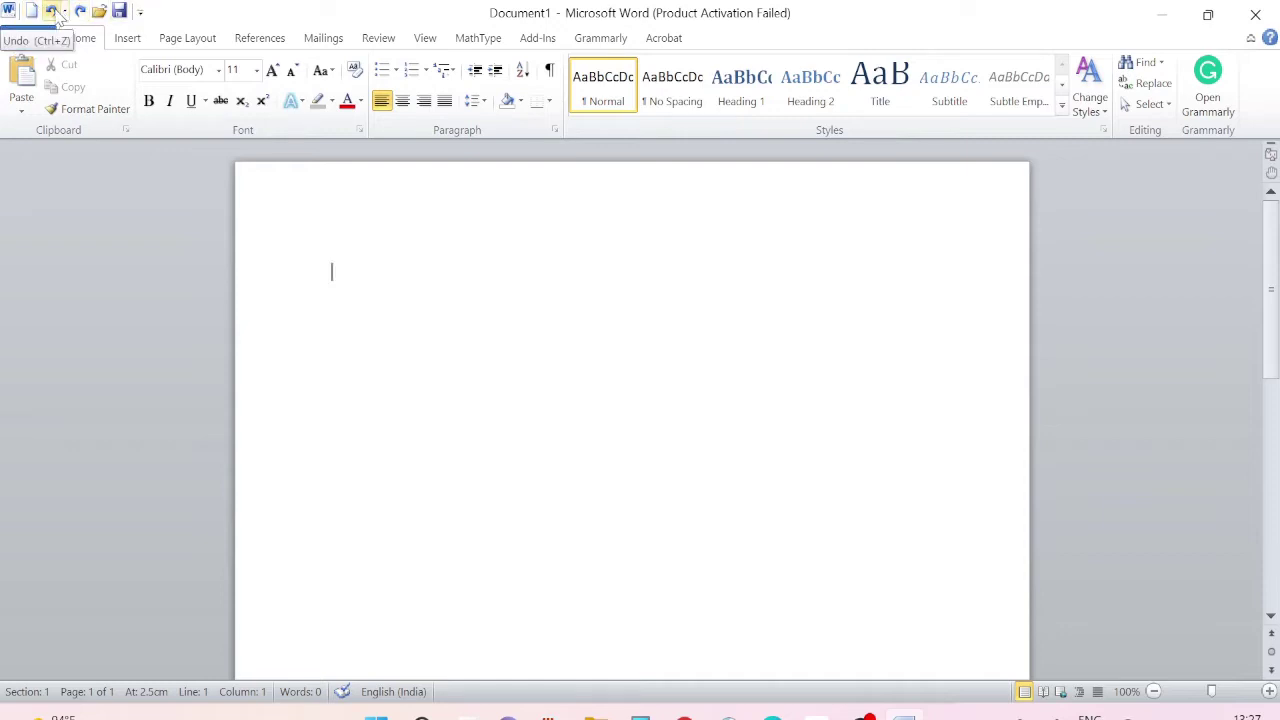
Remove the Open and Redo commands from the Quick Access Toolbar
click(140, 12)
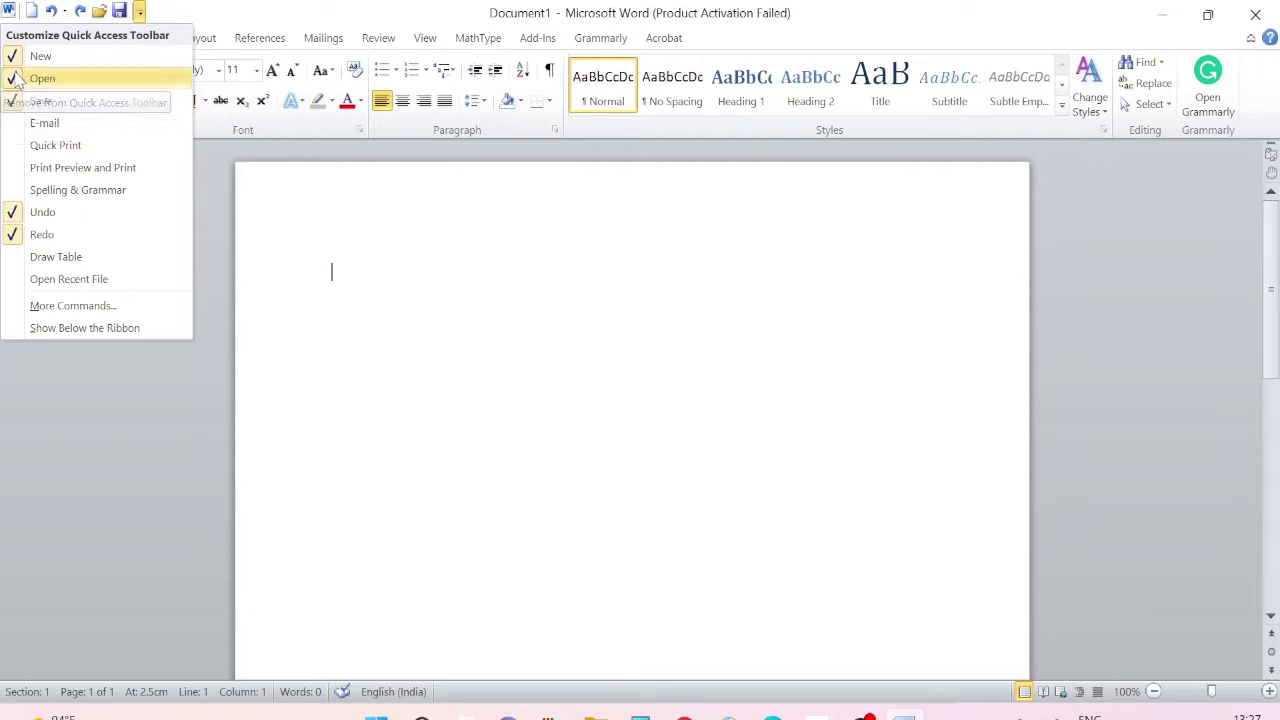
click(20, 80)
click(119, 12)
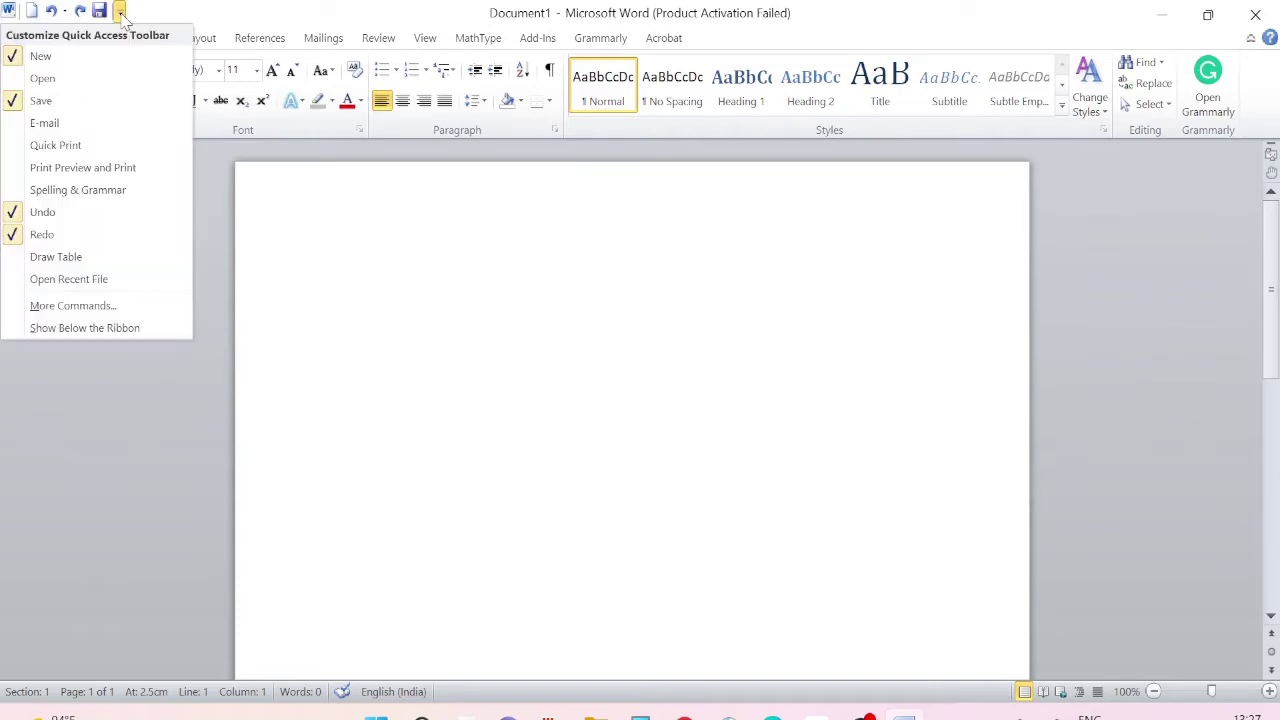
click(25, 234)
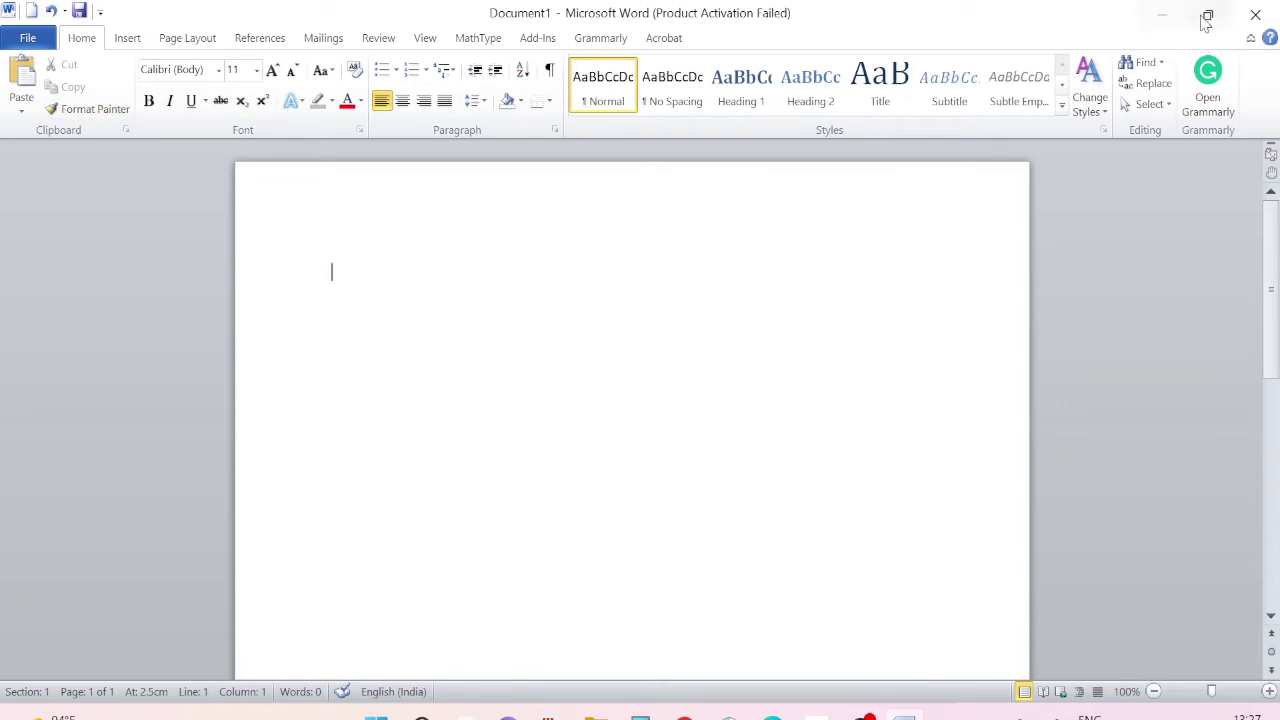
Look over the document's information page and return to the blank page
mouse_move(1213, 18)
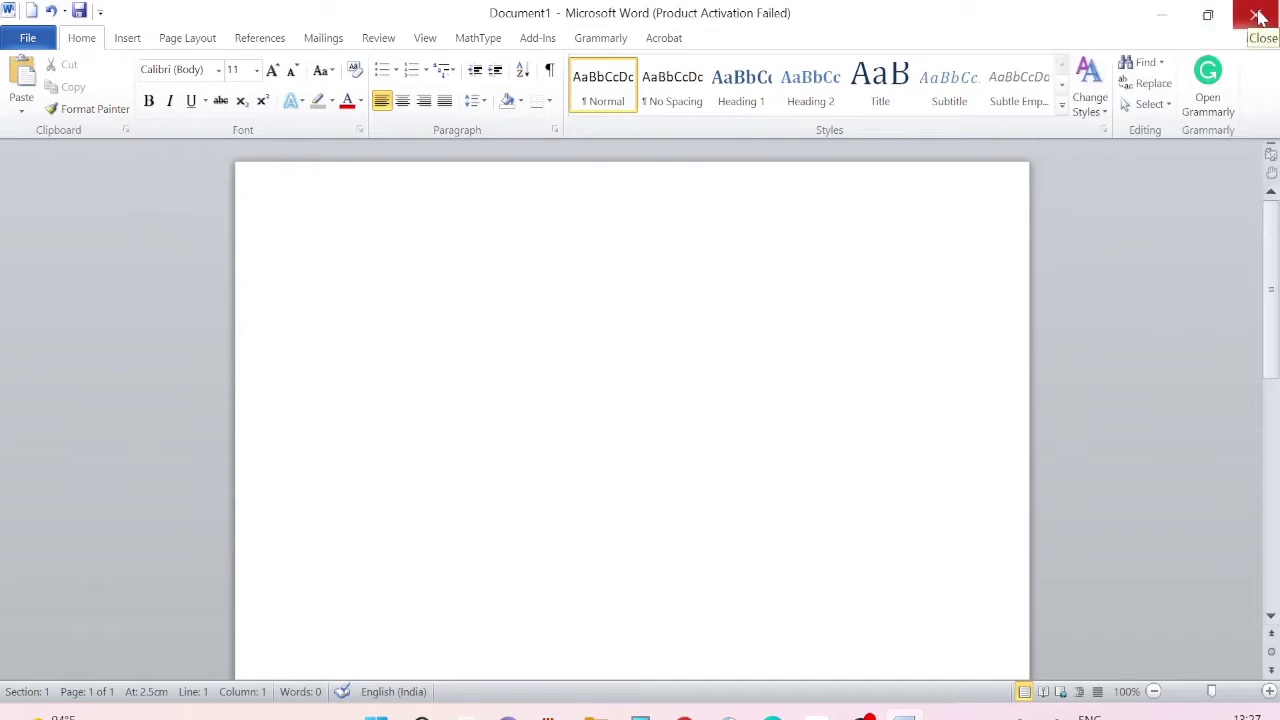
click(28, 40)
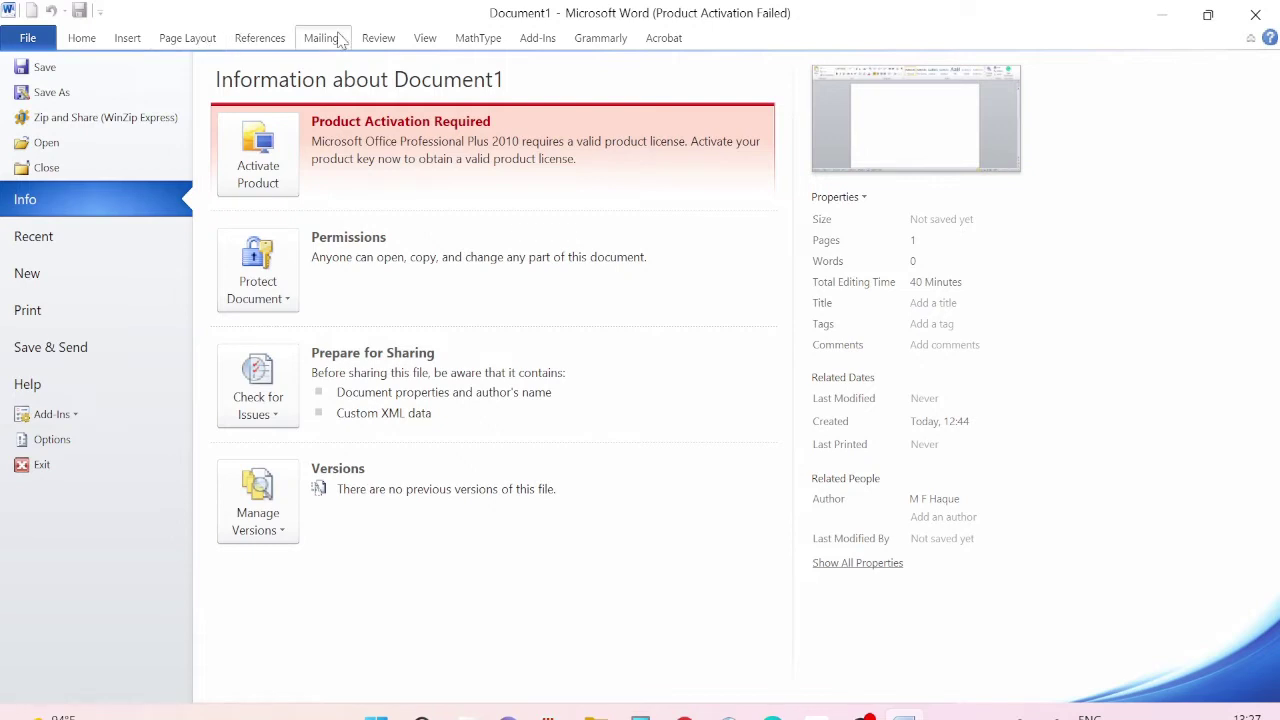
click(80, 40)
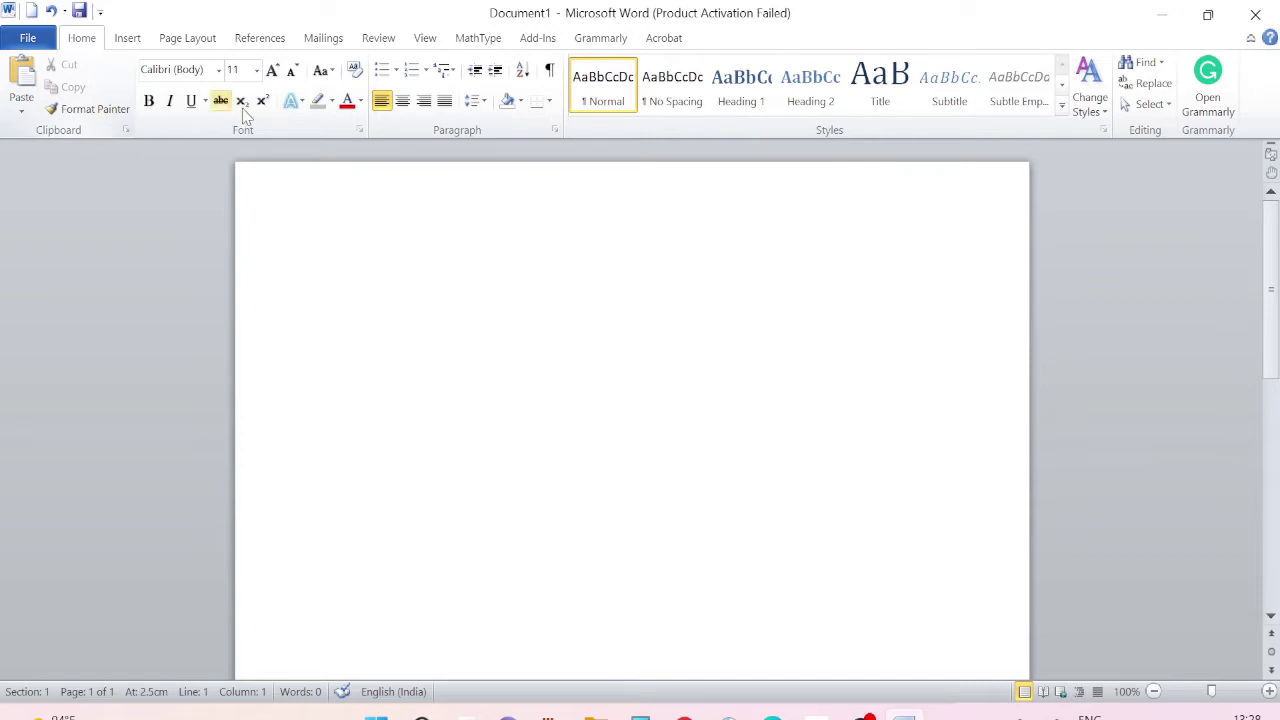
Look through the full Font and Paragraph settings and the expanded gallery of text styles without applying any
click(357, 130)
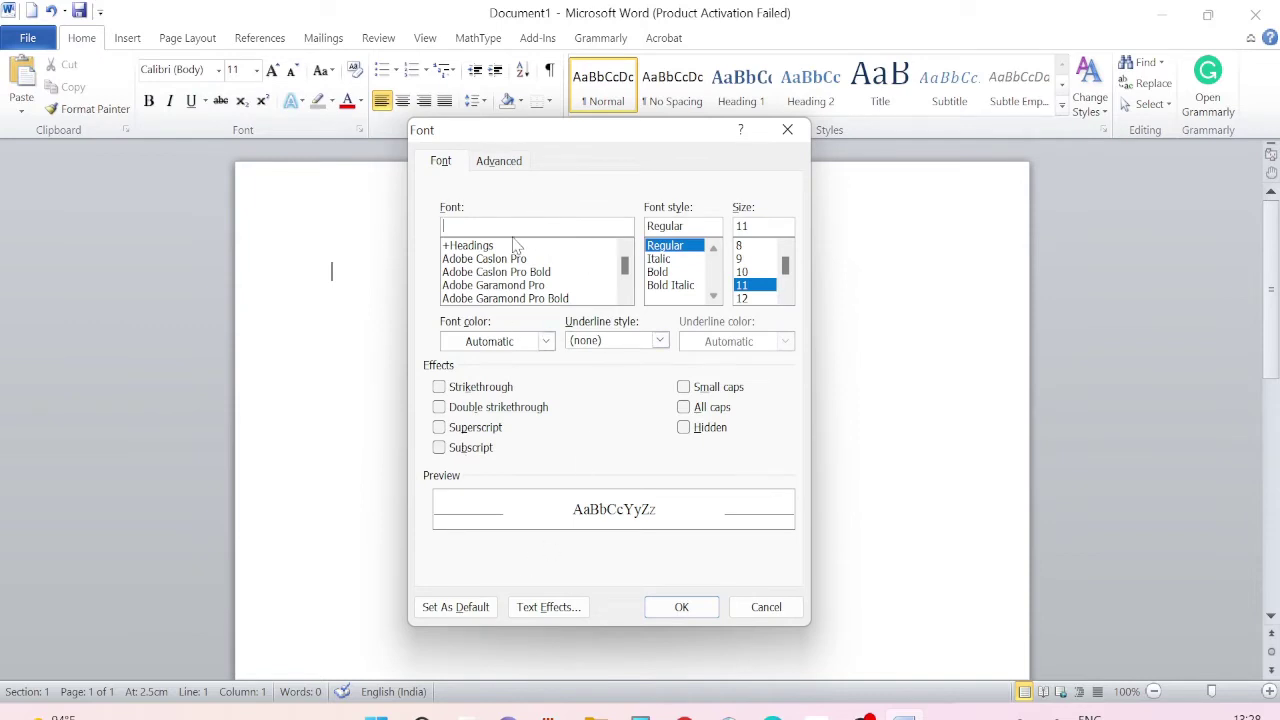
click(787, 130)
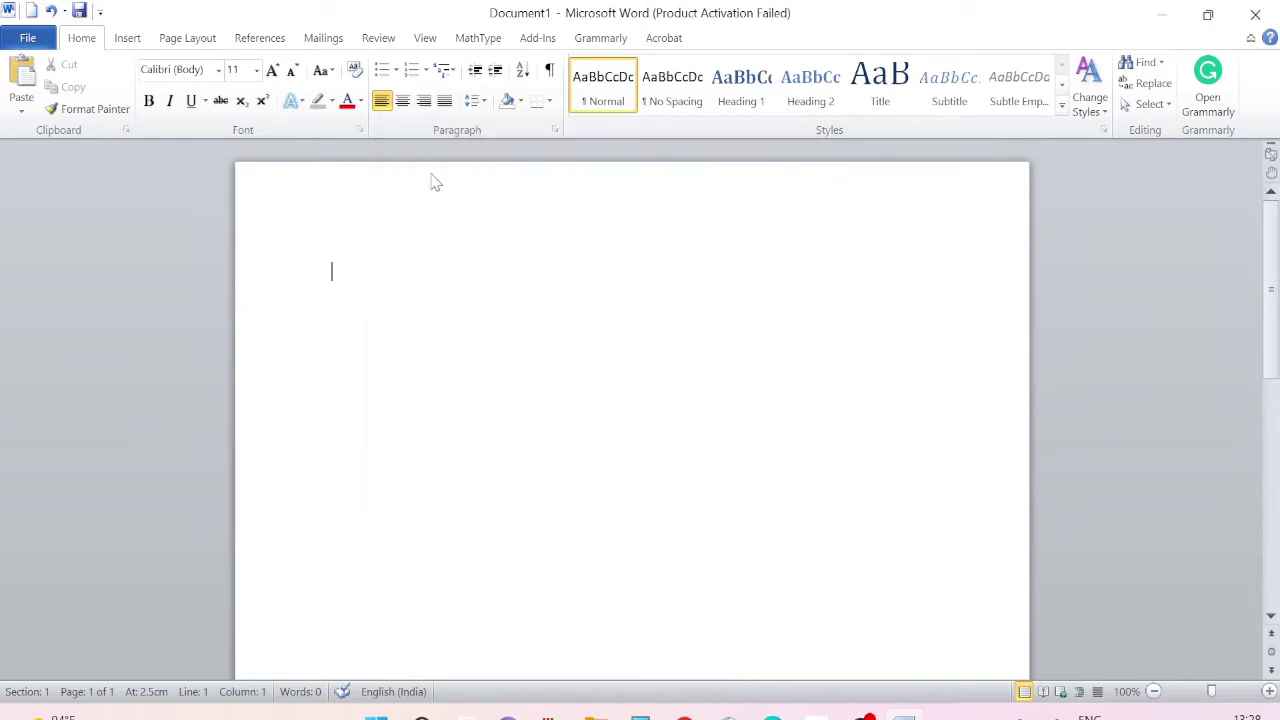
click(555, 131)
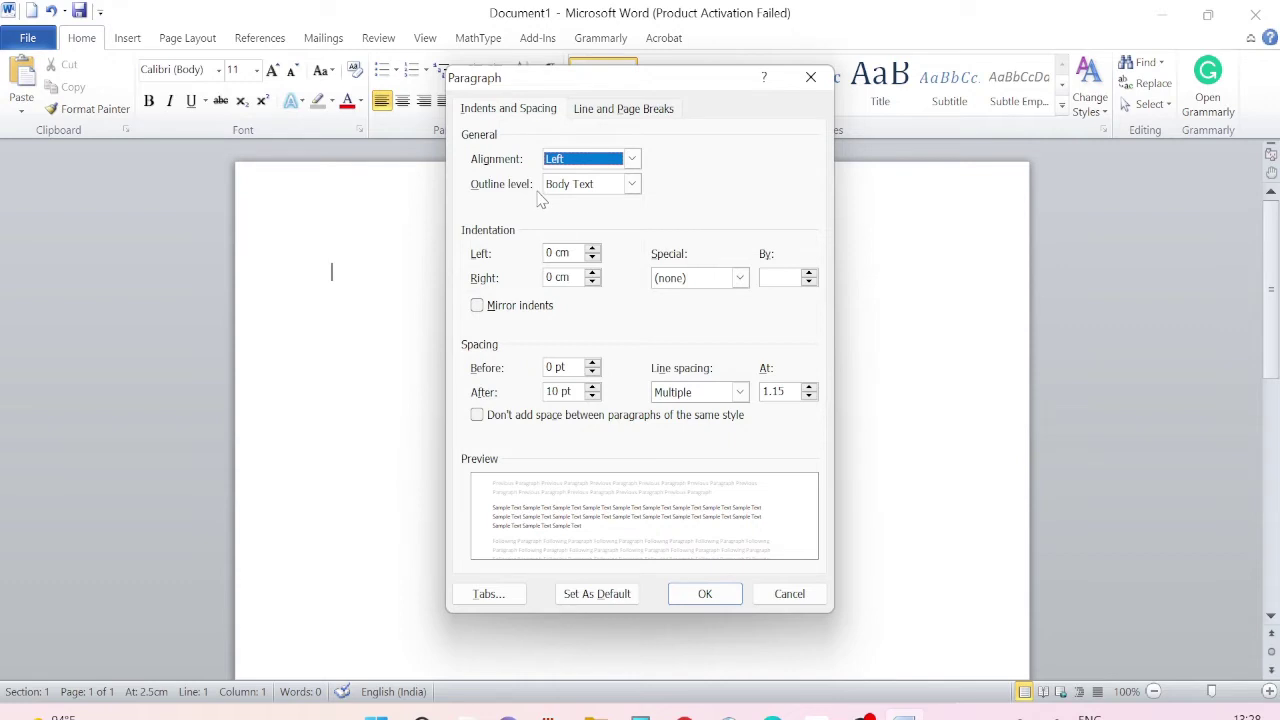
click(810, 78)
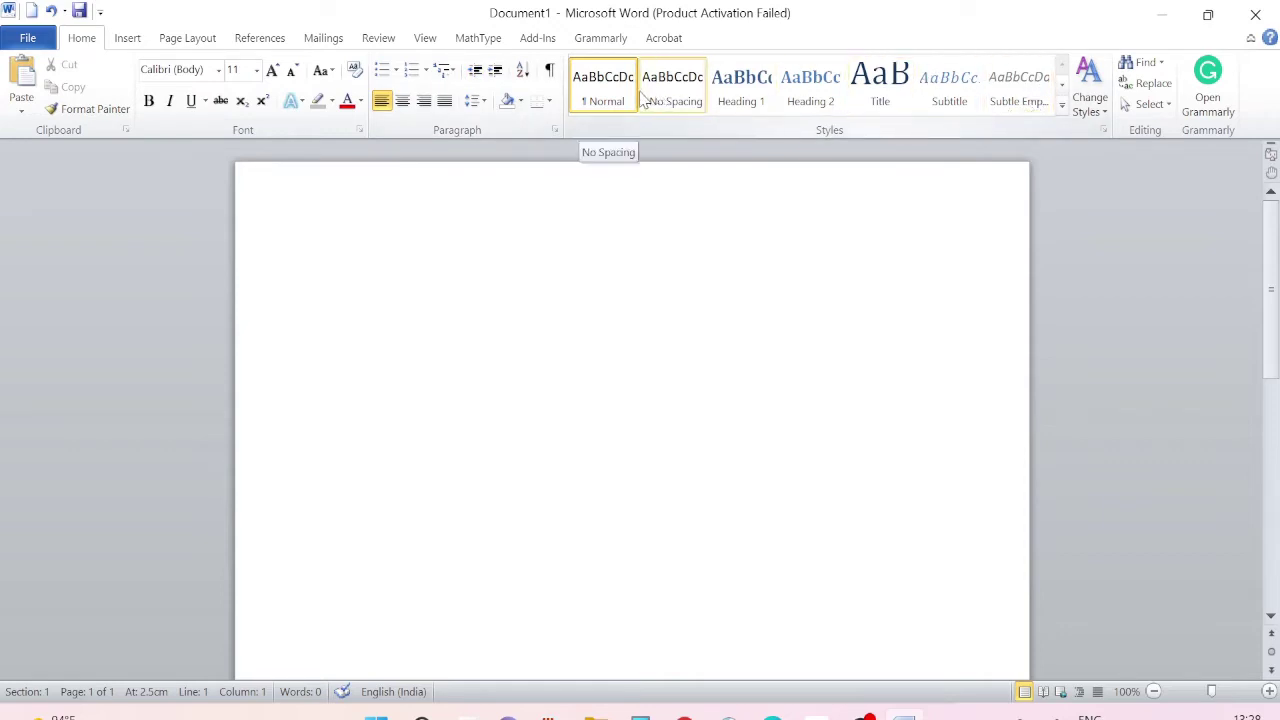
click(1062, 106)
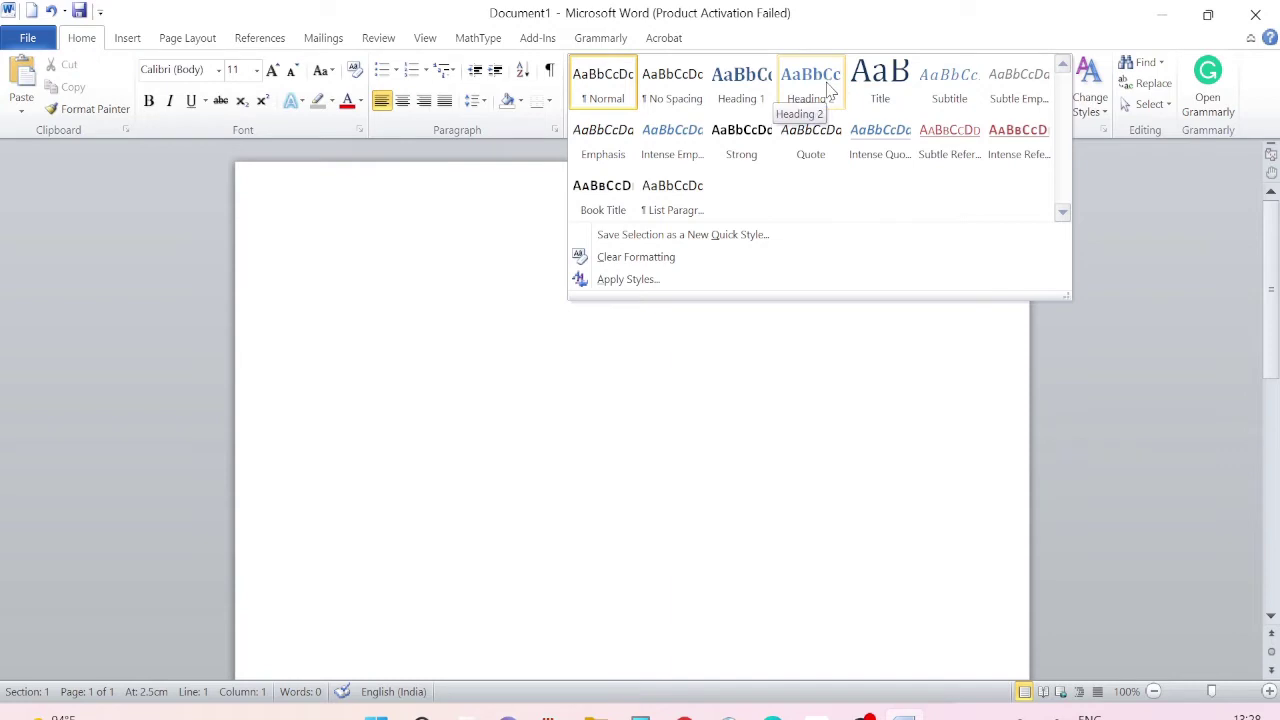
key(Escape)
Look at the options for inserting a table and a picture, leaving the document empty
click(127, 38)
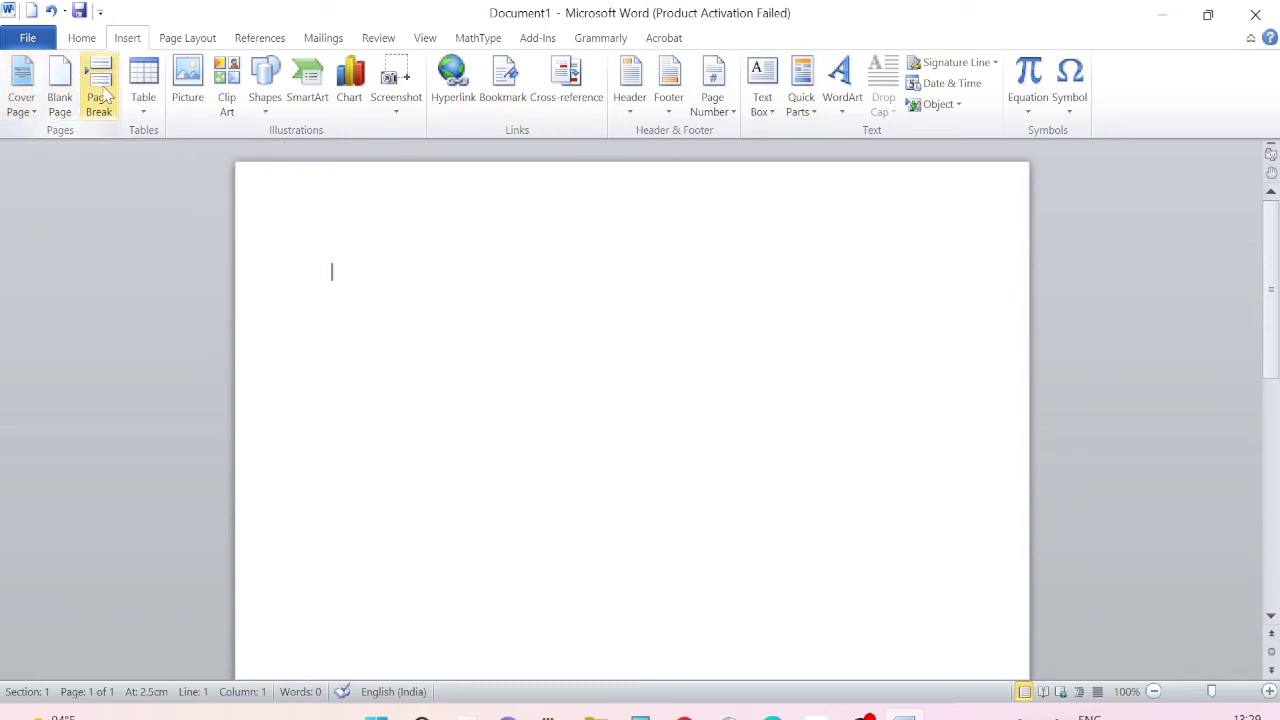
click(143, 100)
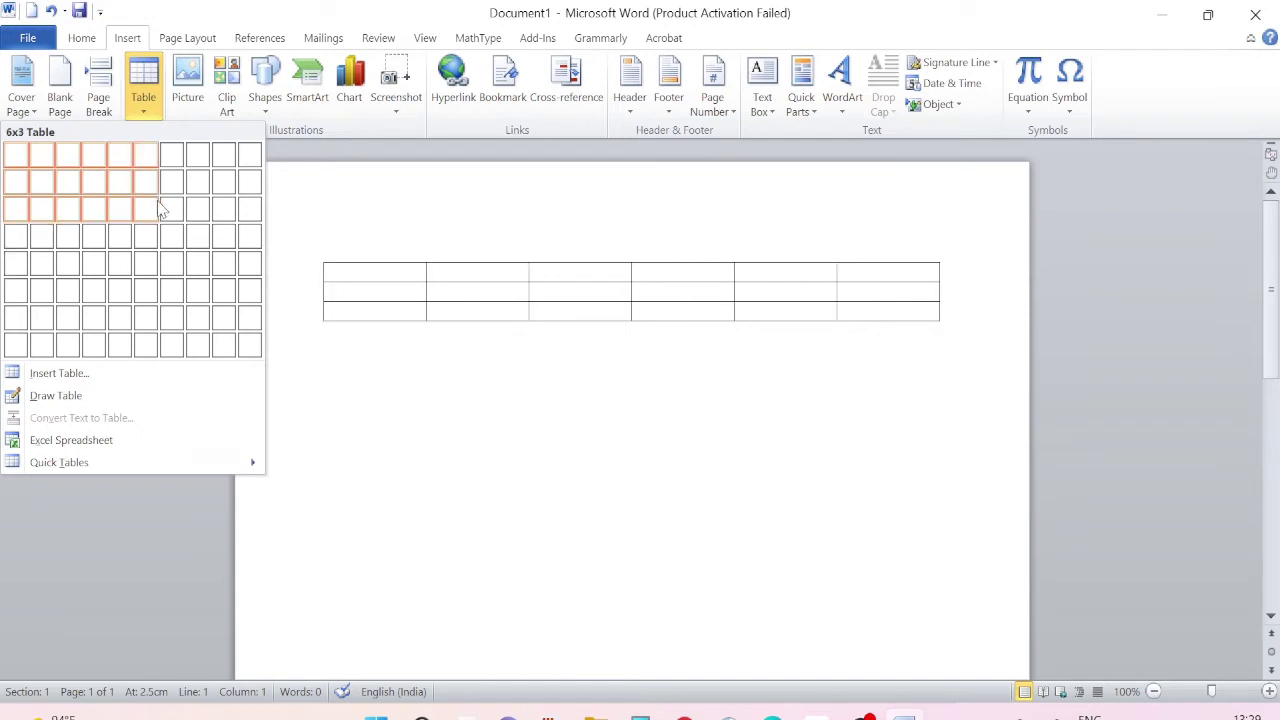
click(331, 214)
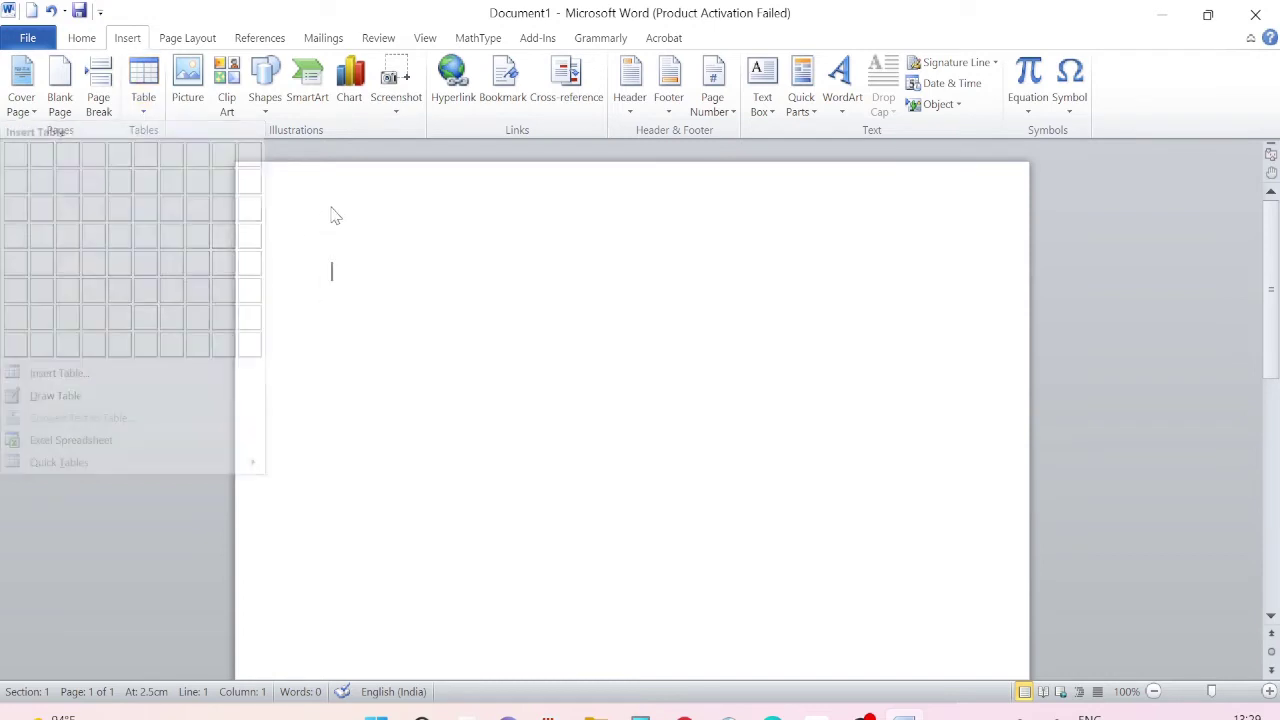
click(187, 85)
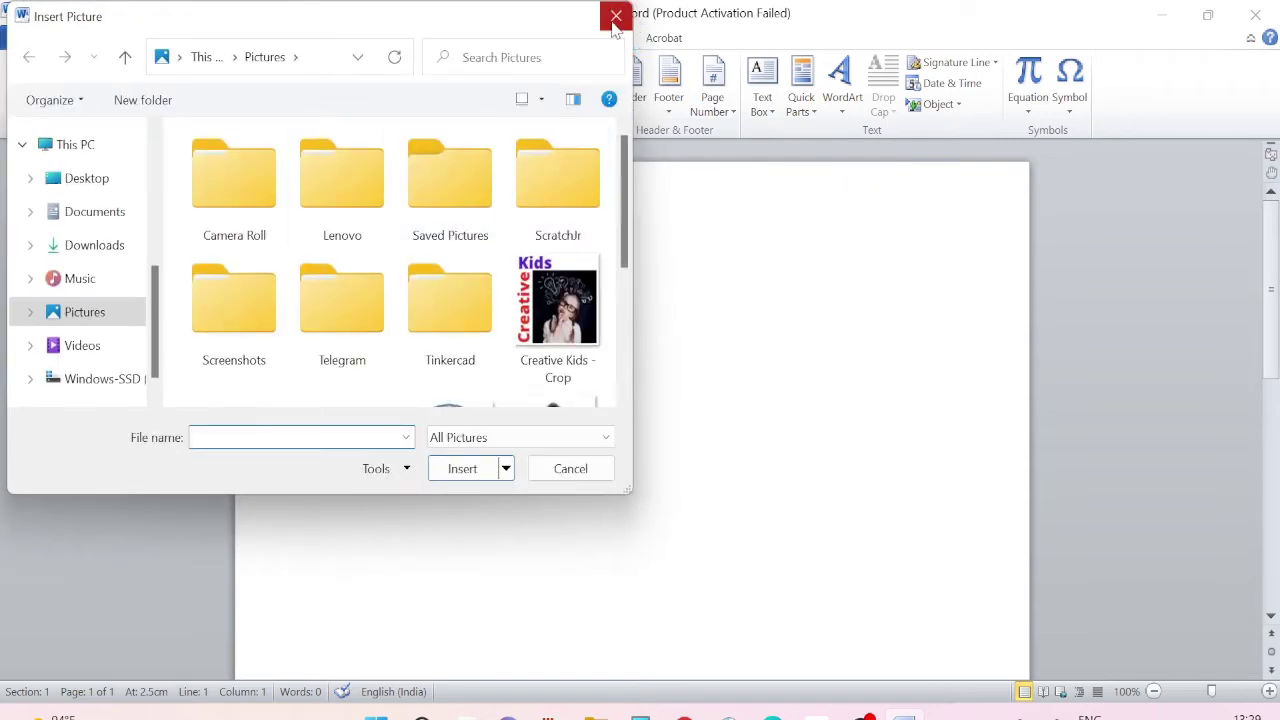
click(616, 15)
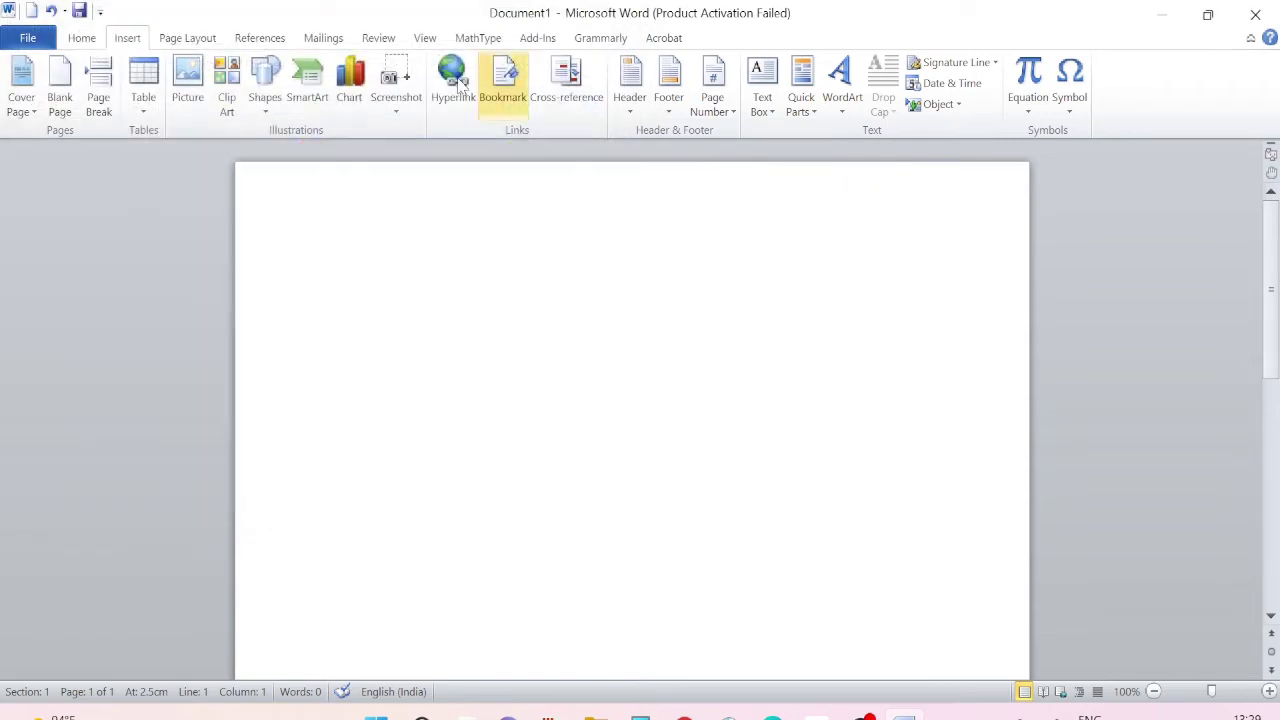
Look through the available shapes and SmartArt graphics without inserting any
click(265, 88)
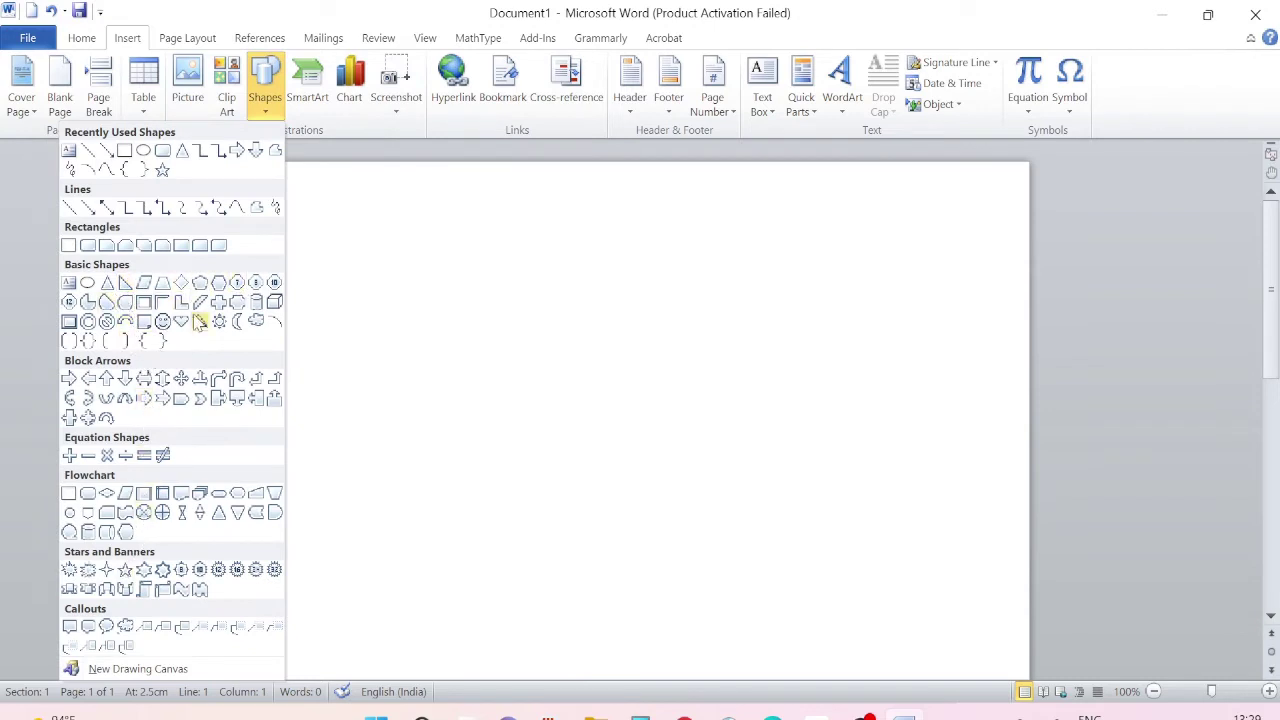
click(308, 85)
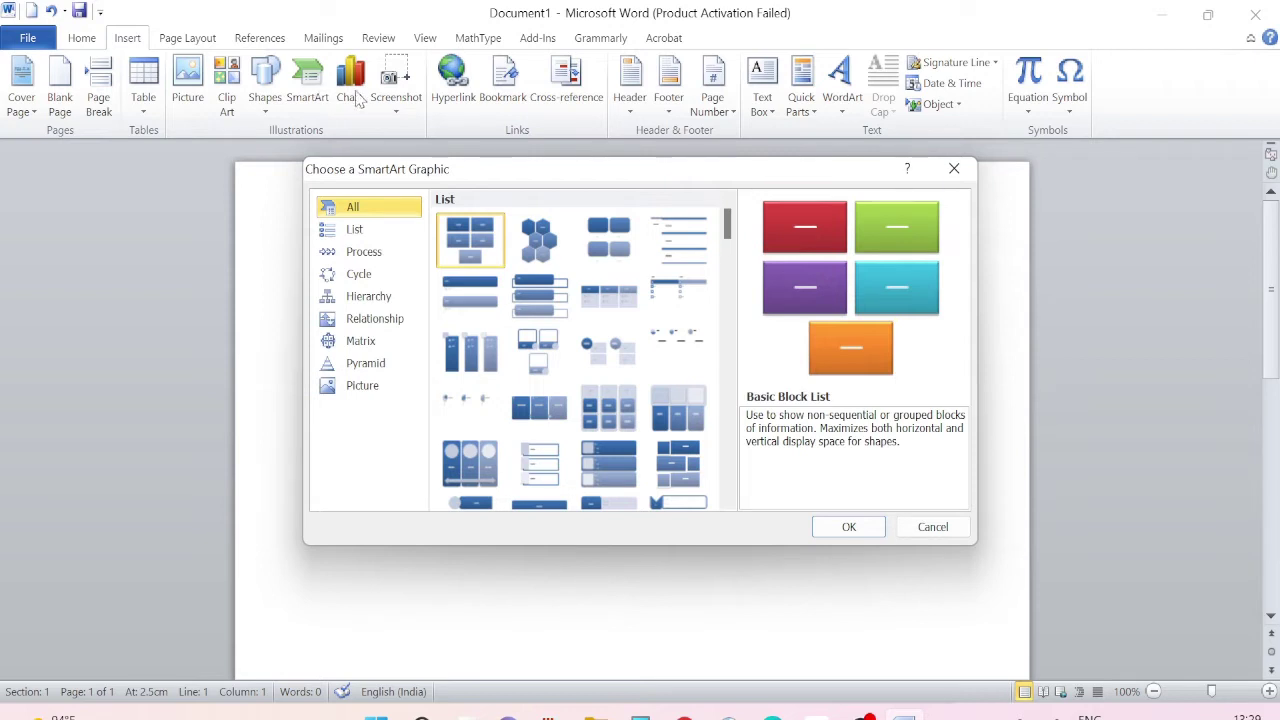
click(354, 93)
click(954, 168)
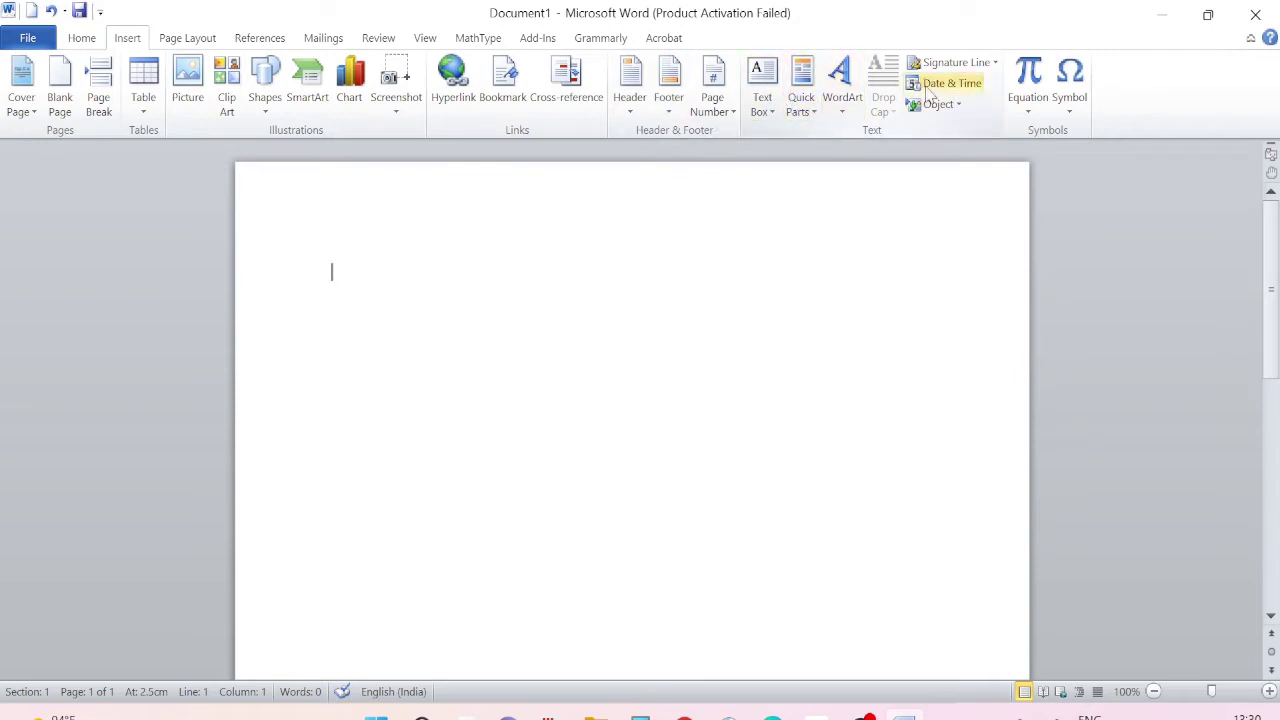
Look through the built-in equations and the common symbols without inserting any
click(1030, 116)
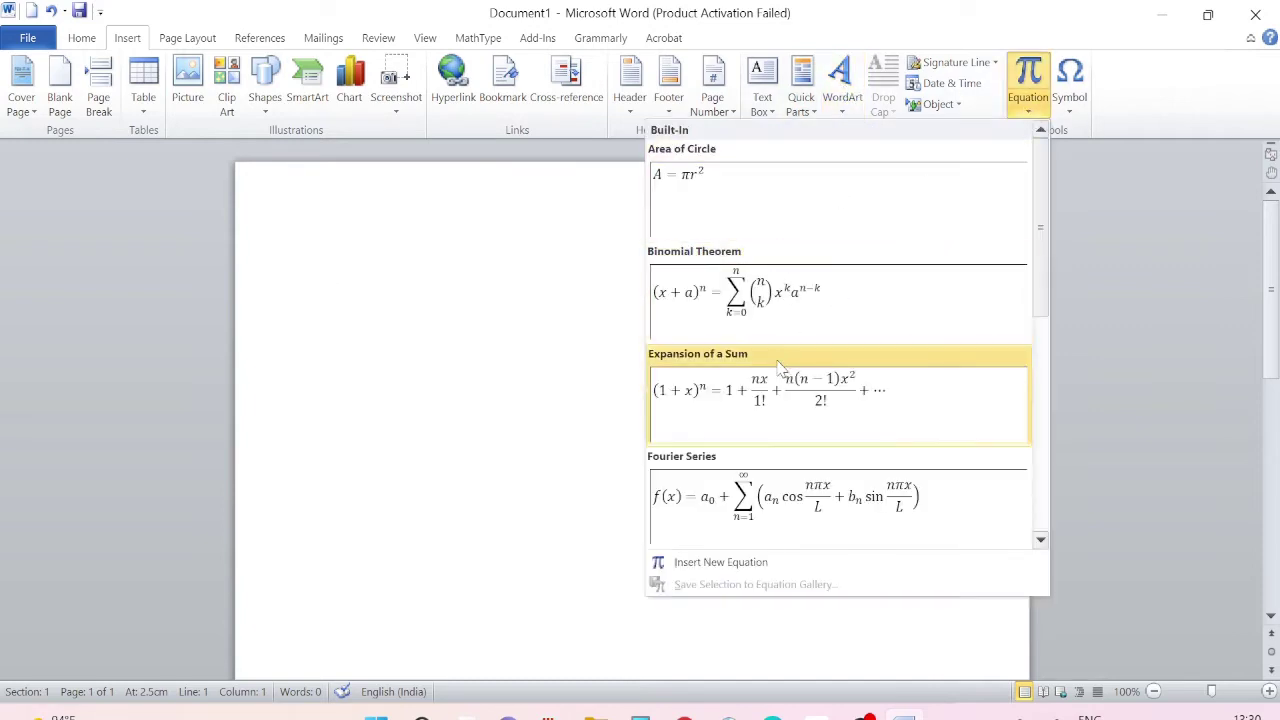
click(1021, 117)
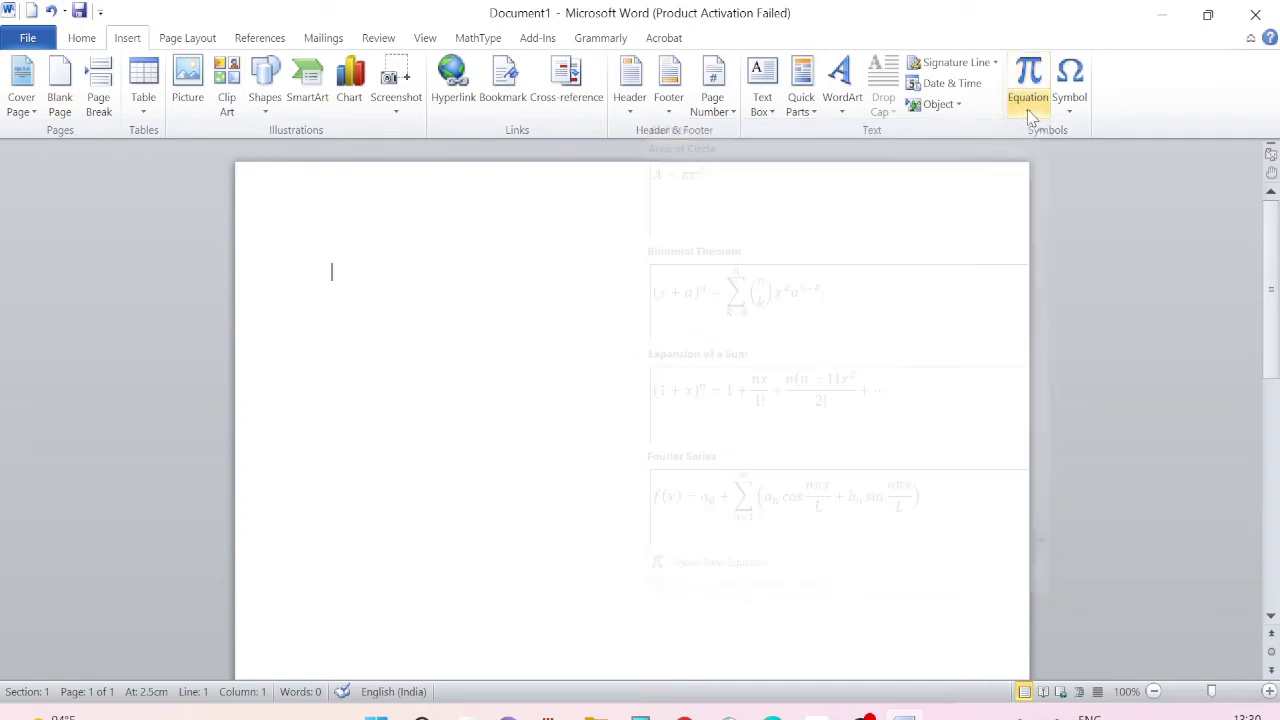
click(1070, 112)
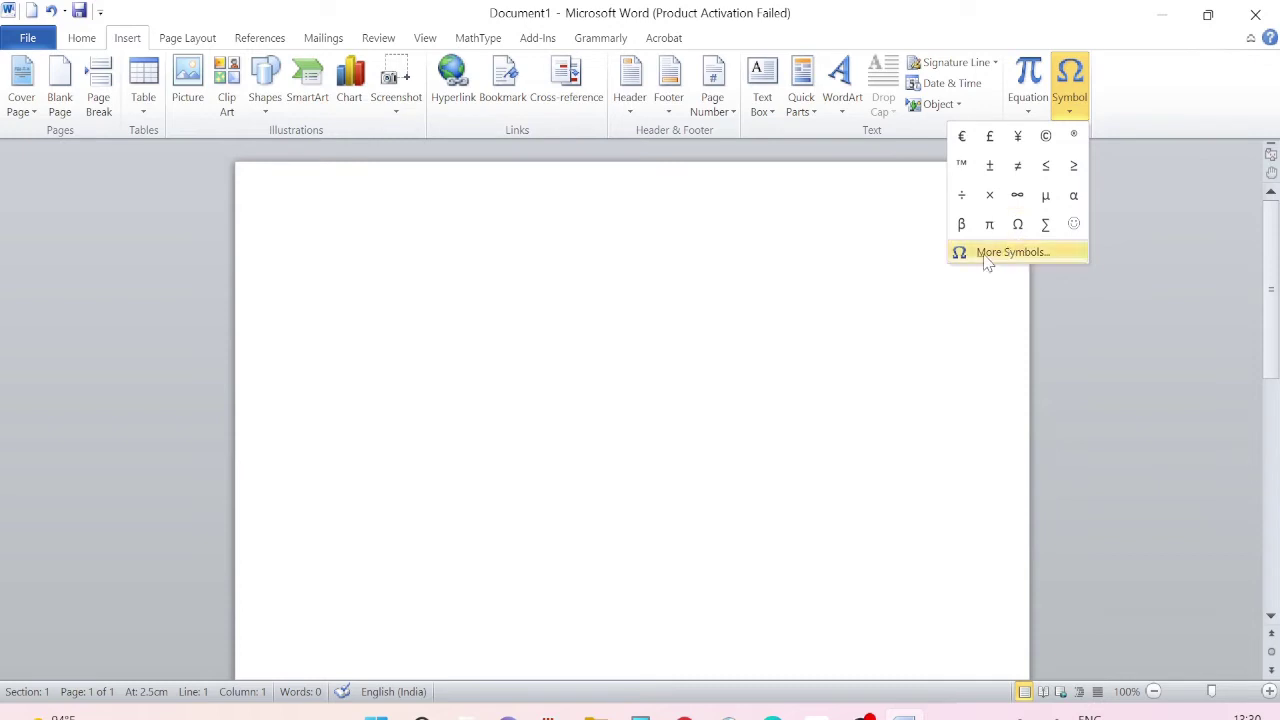
click(737, 209)
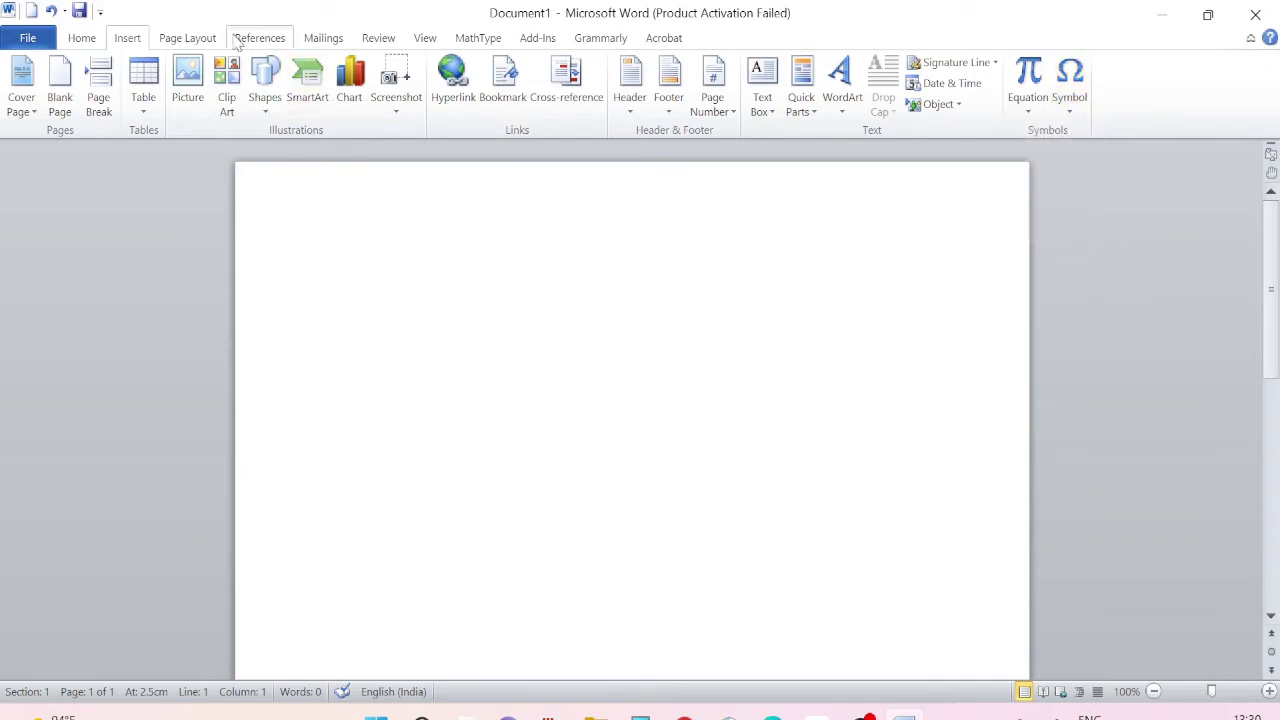
Look through the page layout choices for document themes, margin presets and page orientation without changing them
click(187, 39)
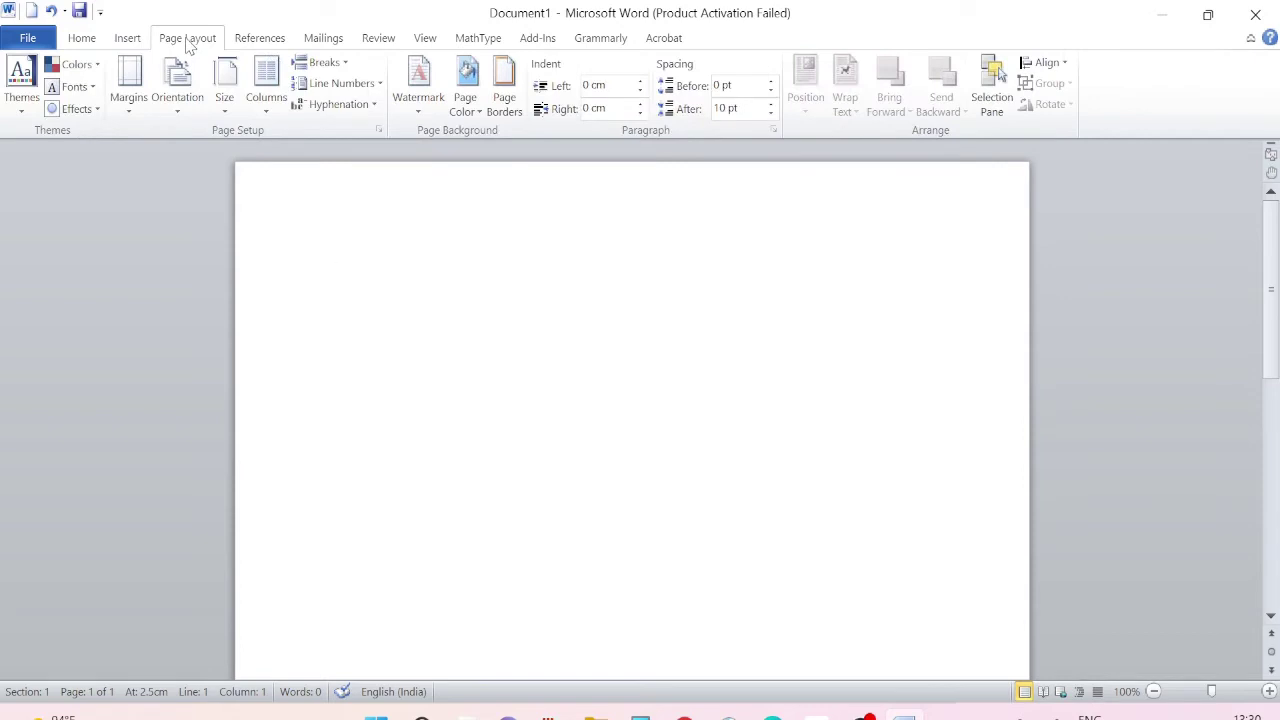
click(20, 112)
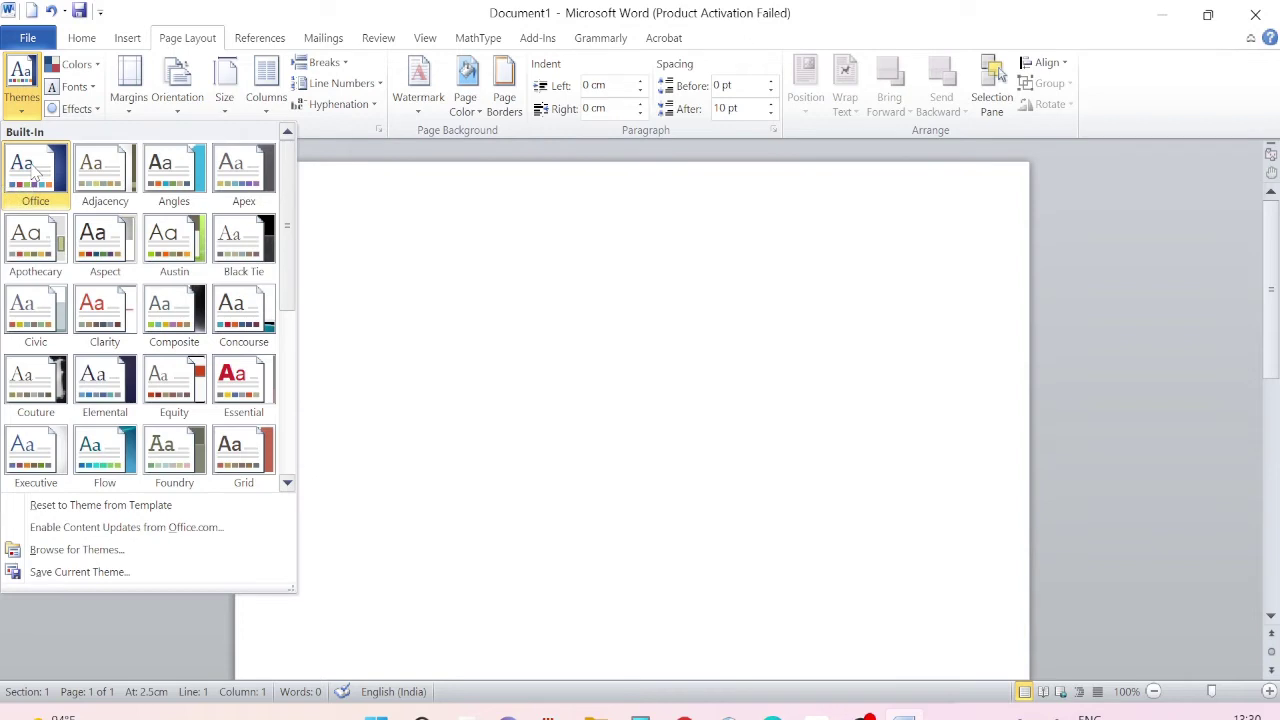
click(400, 204)
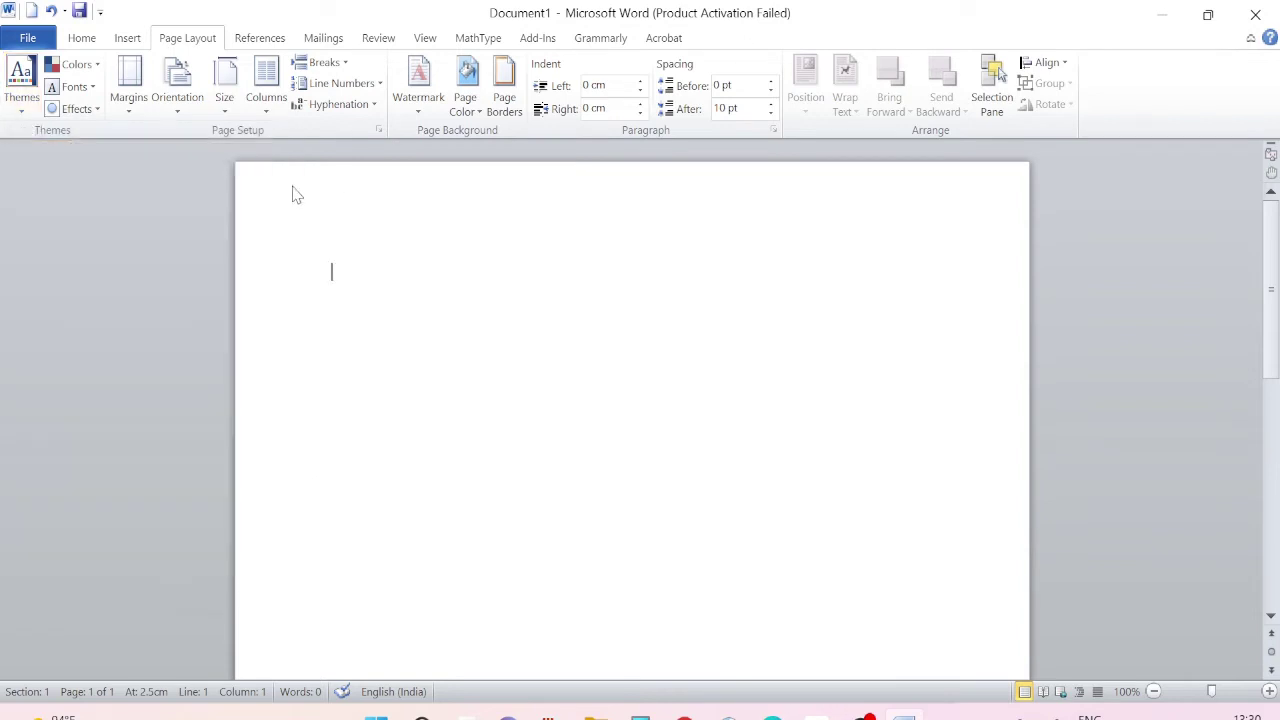
click(131, 112)
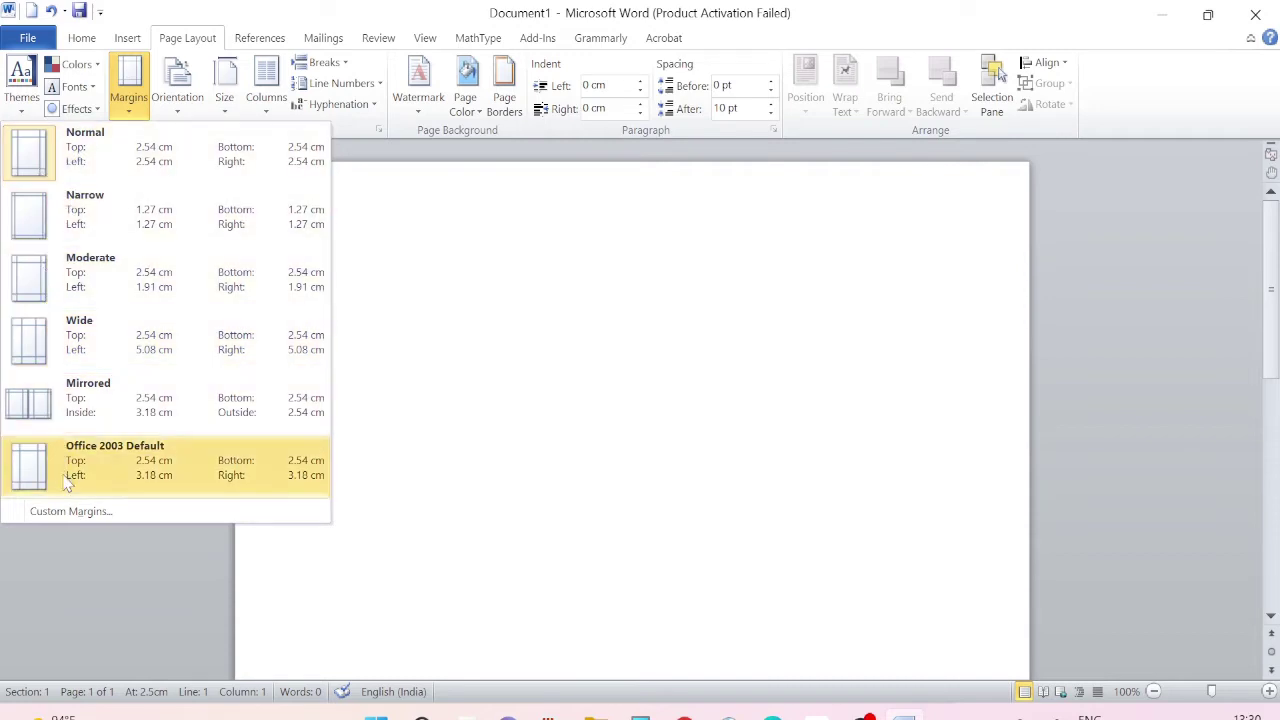
click(176, 112)
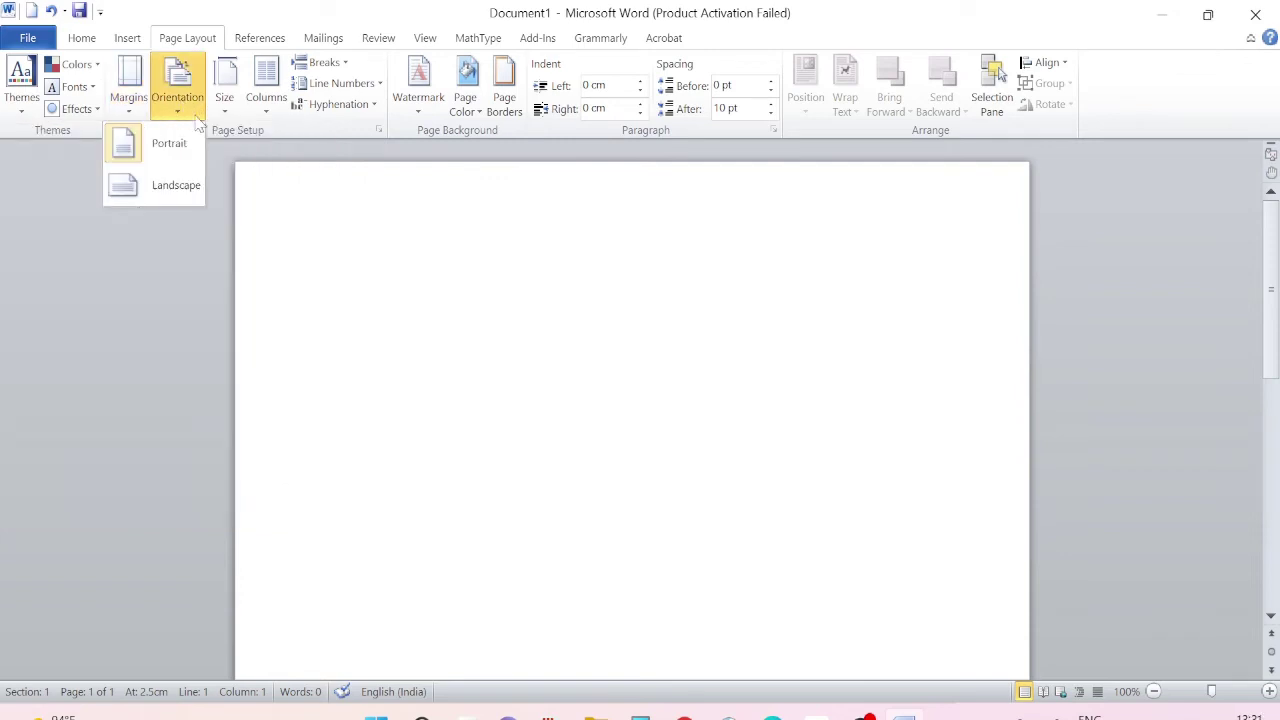
click(320, 198)
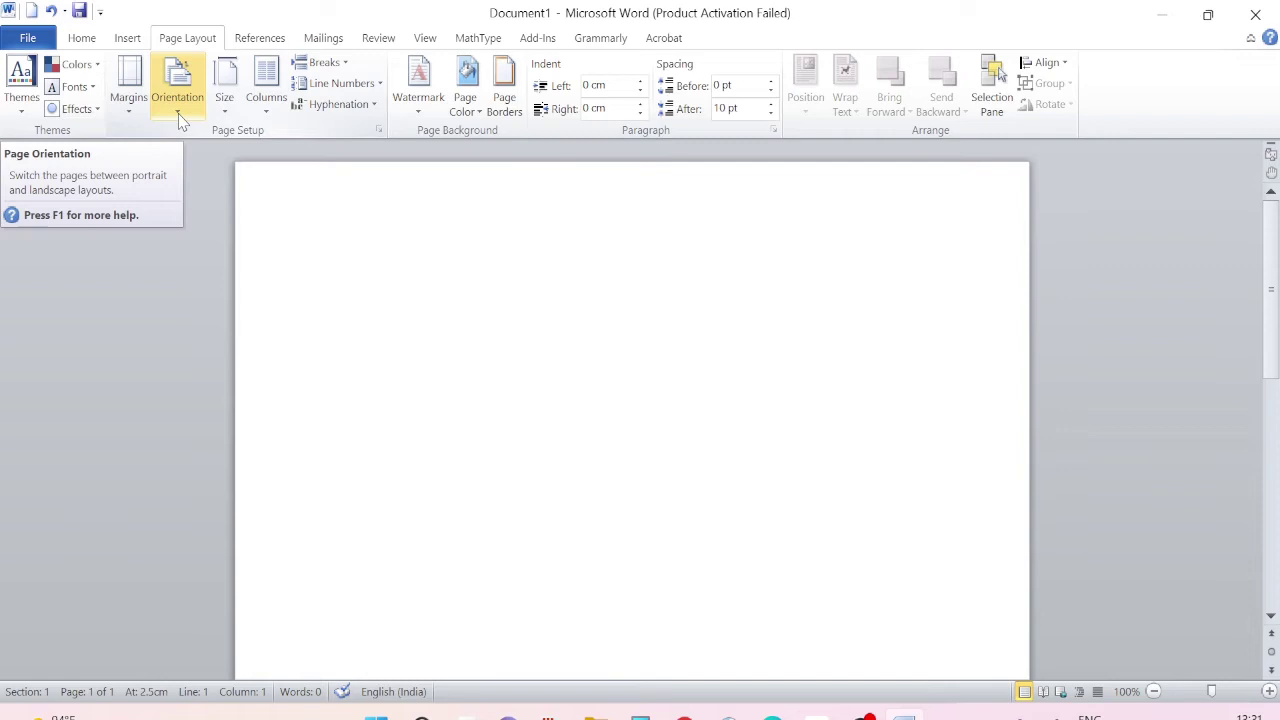
Switch the page orientation to Landscape and return it to Portrait
click(178, 110)
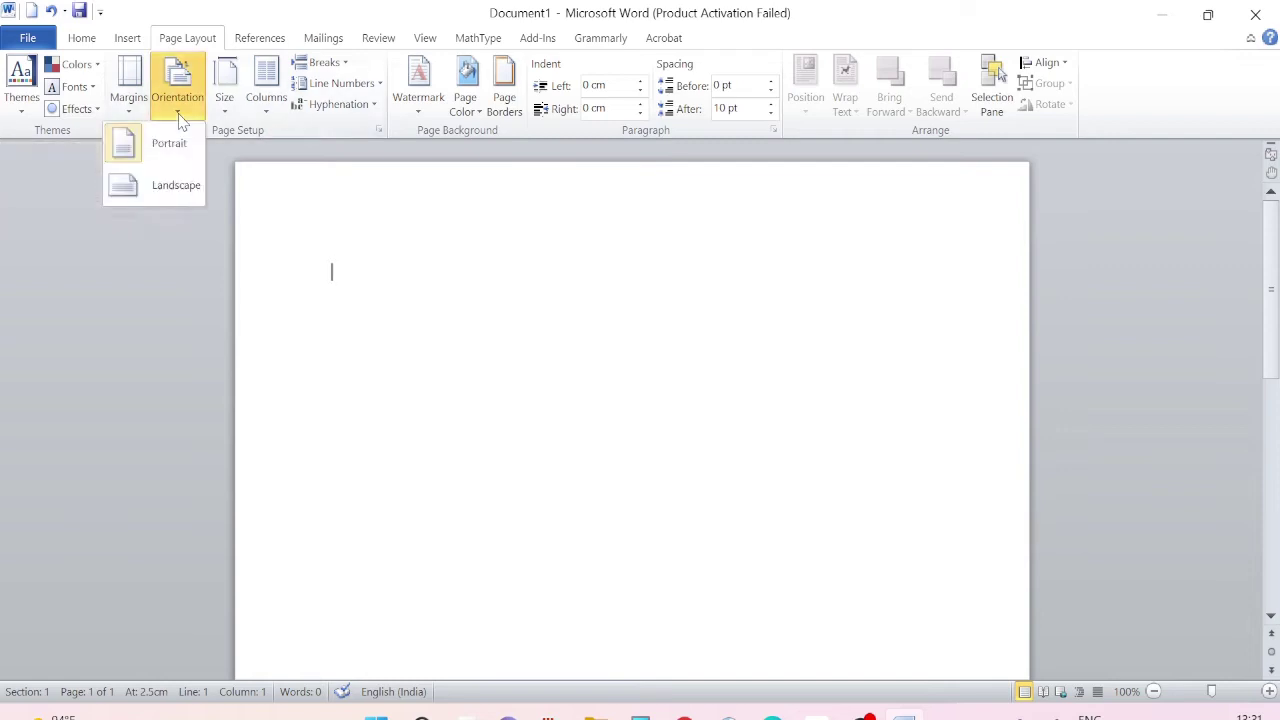
click(166, 143)
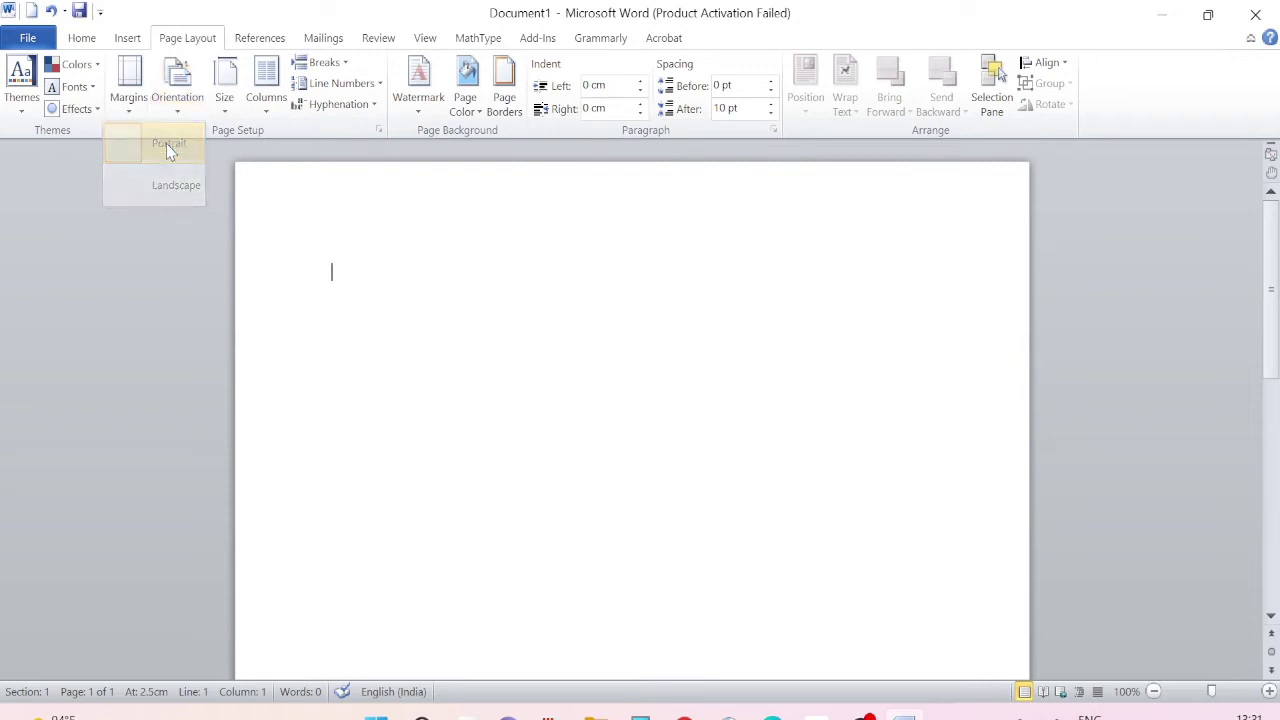
click(182, 113)
click(186, 189)
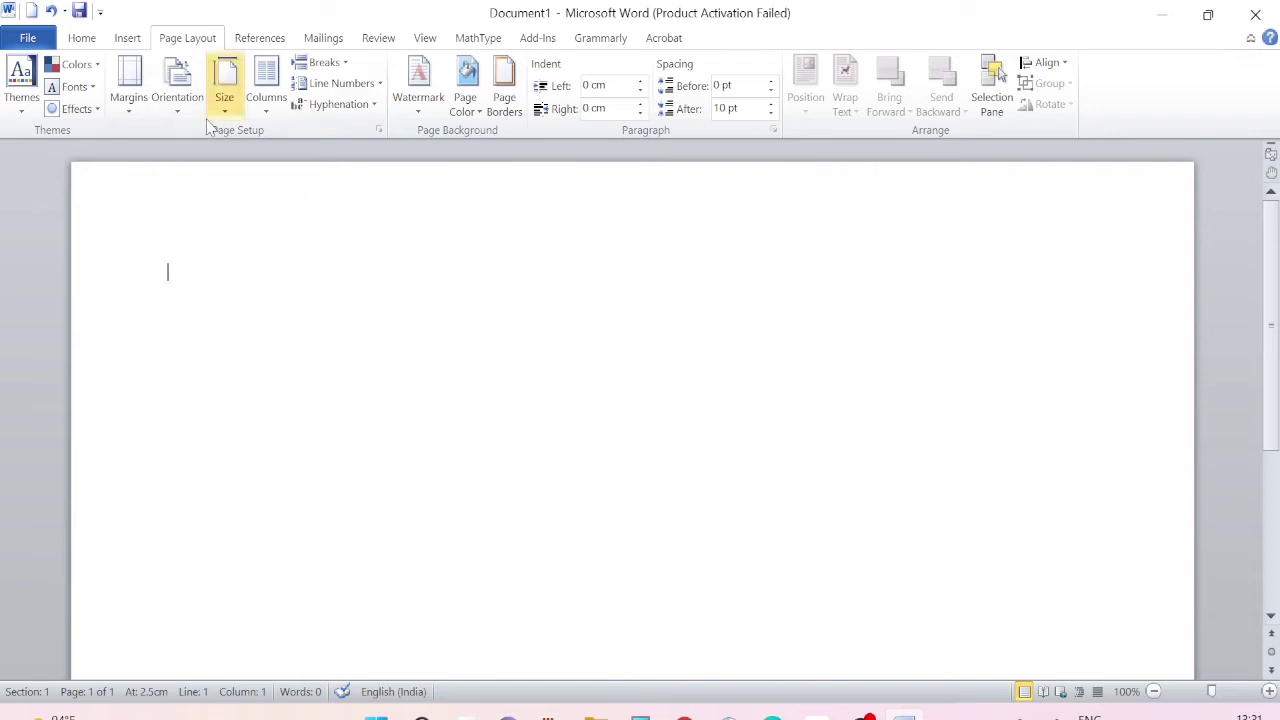
click(178, 100)
click(170, 145)
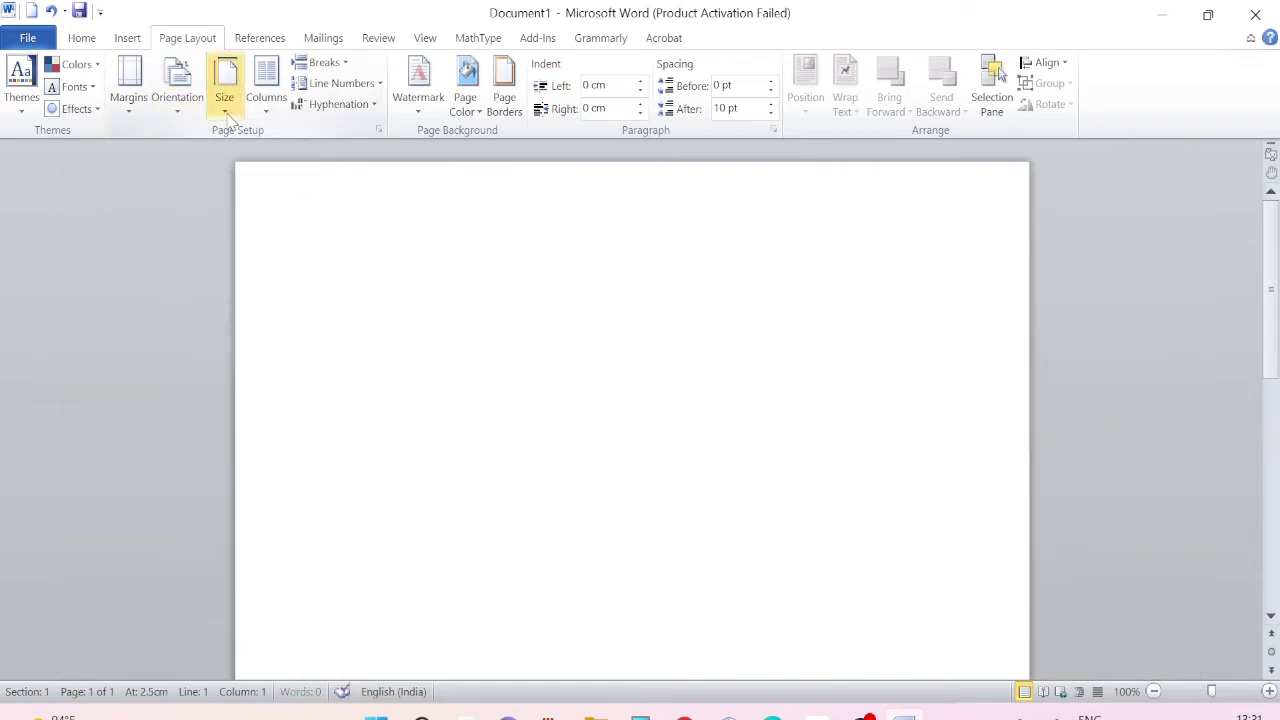
Look through the available paper sizes and column layouts without changing them
click(225, 95)
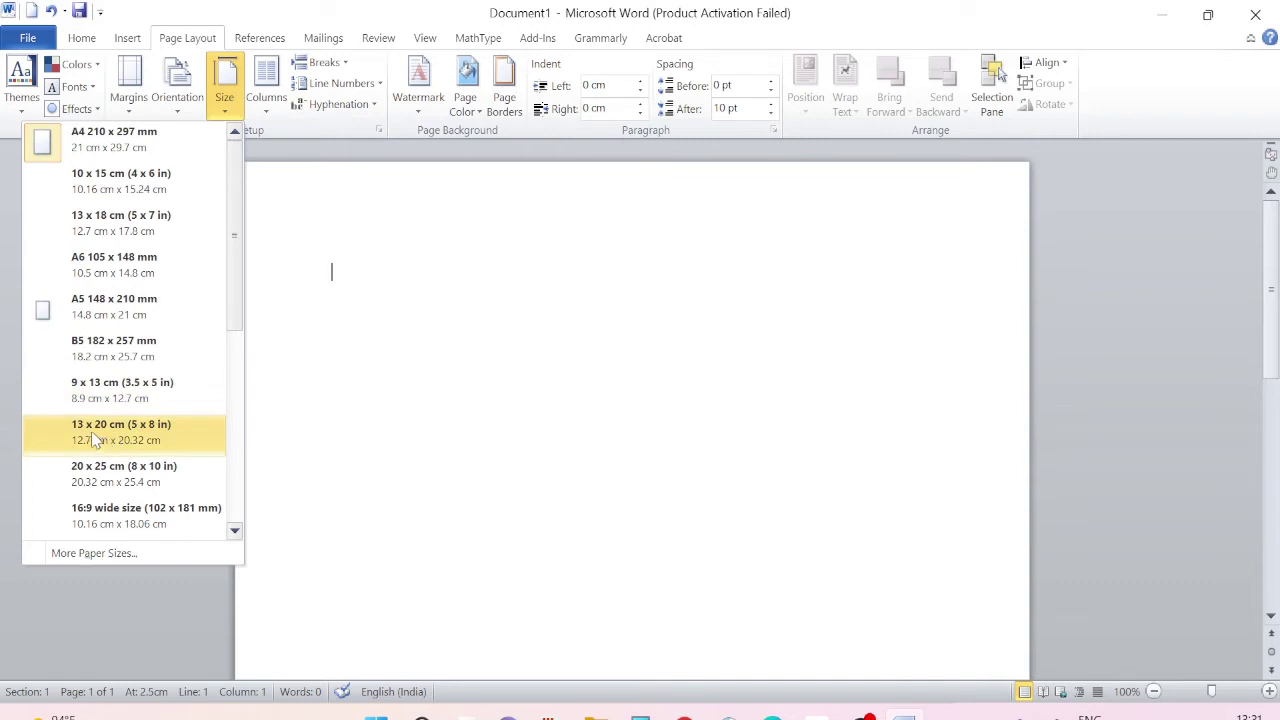
click(295, 282)
click(268, 100)
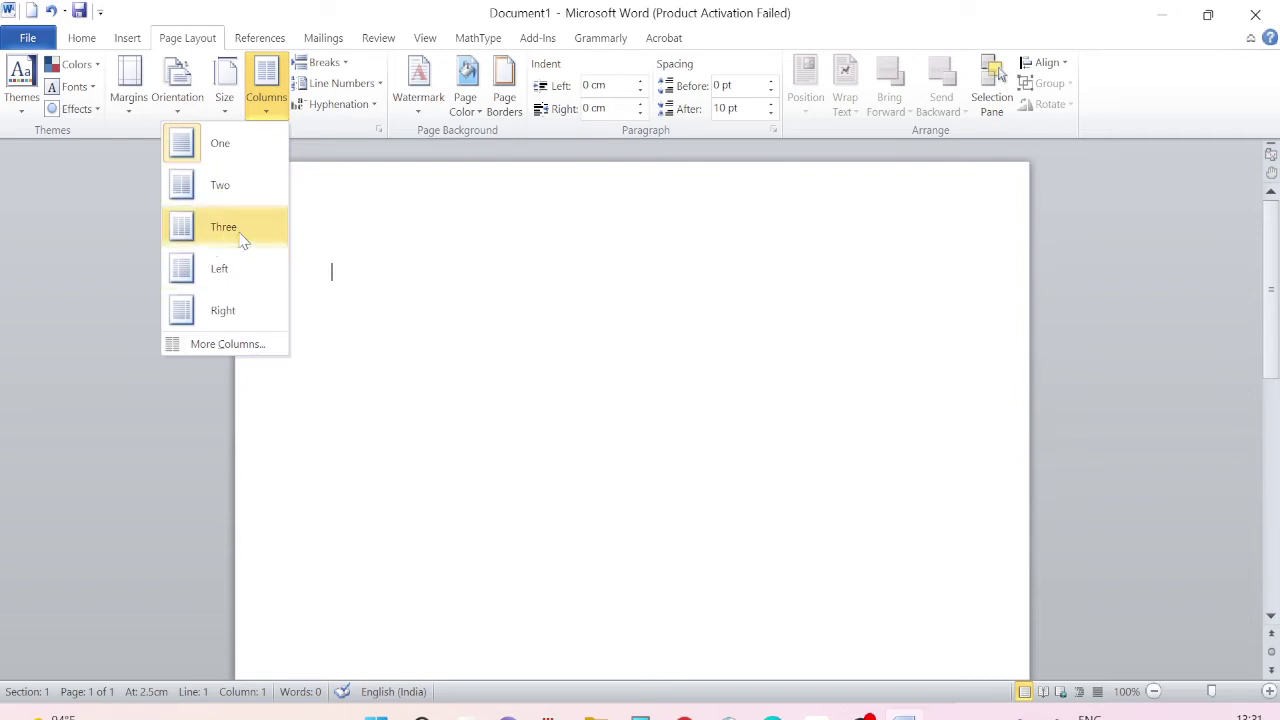
click(344, 230)
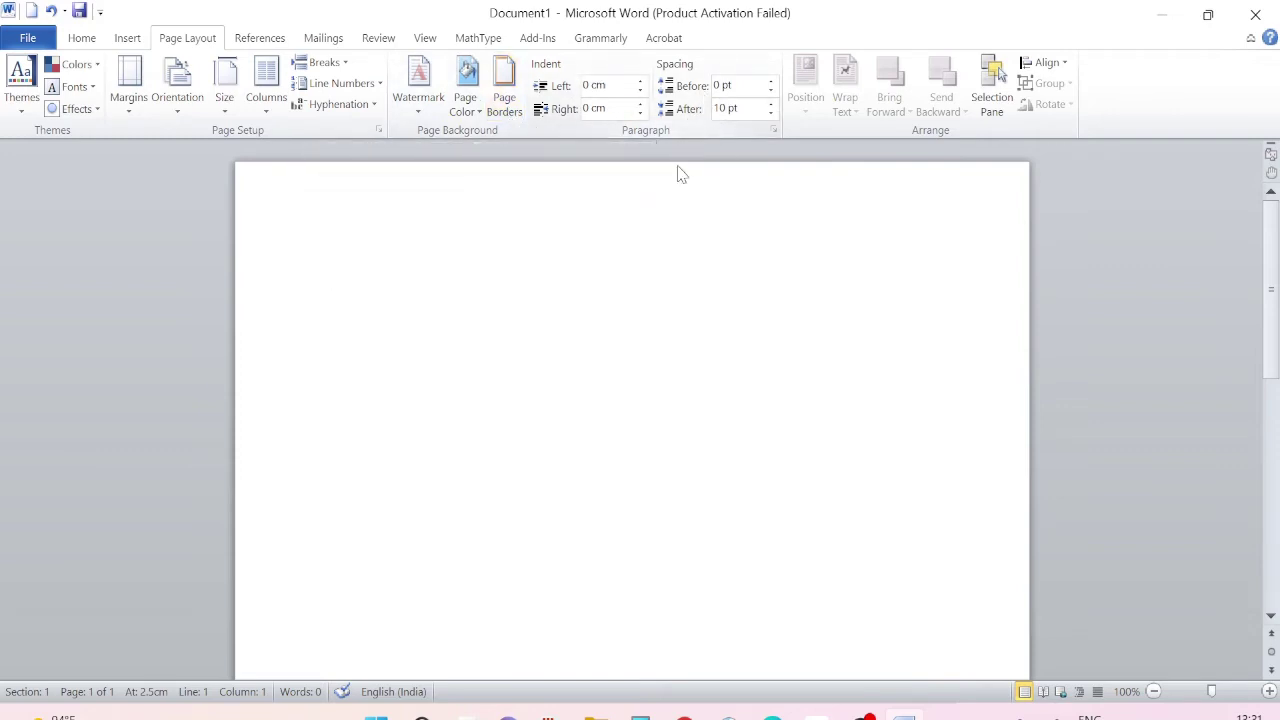
Look through the references, mailings and review commands without applying any
click(260, 38)
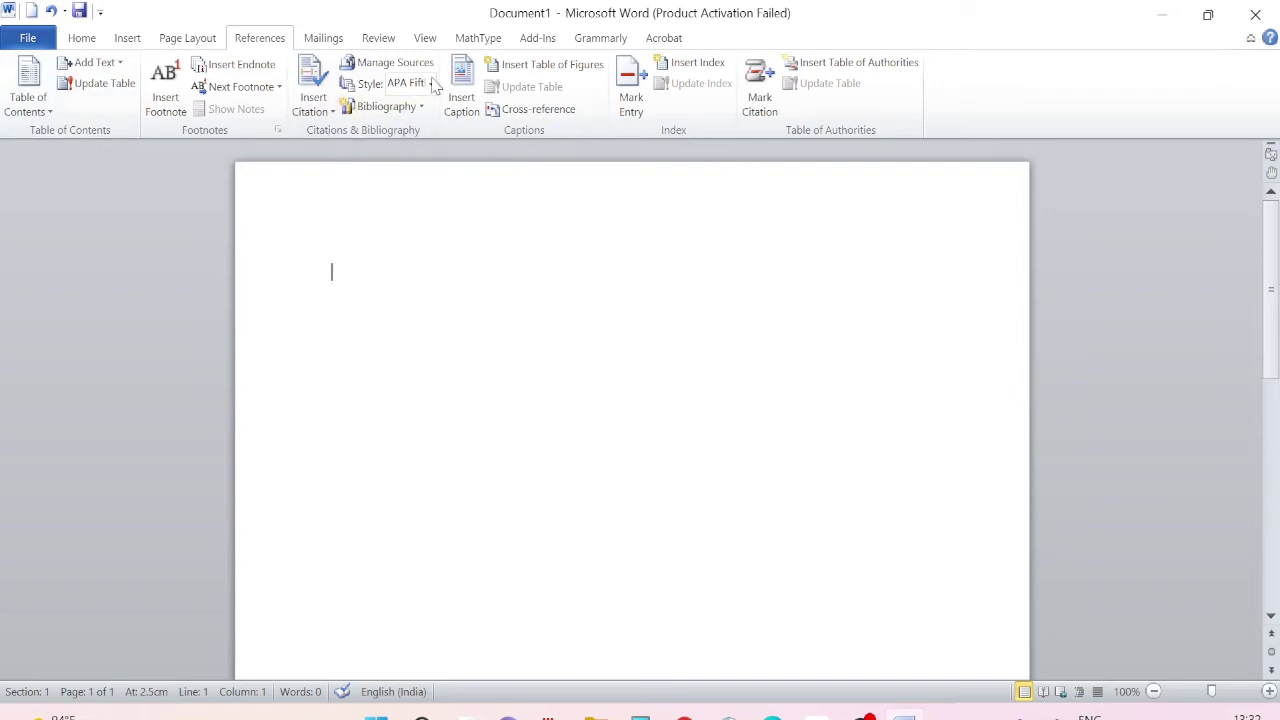
click(324, 40)
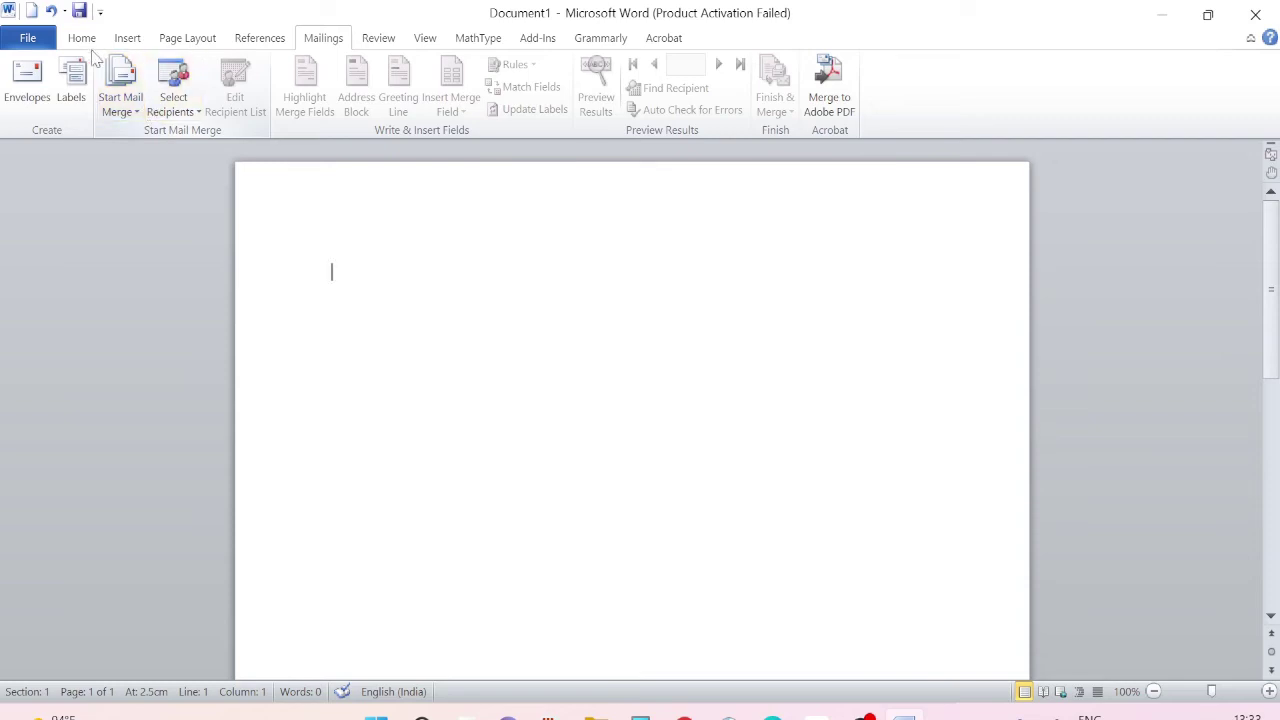
click(380, 40)
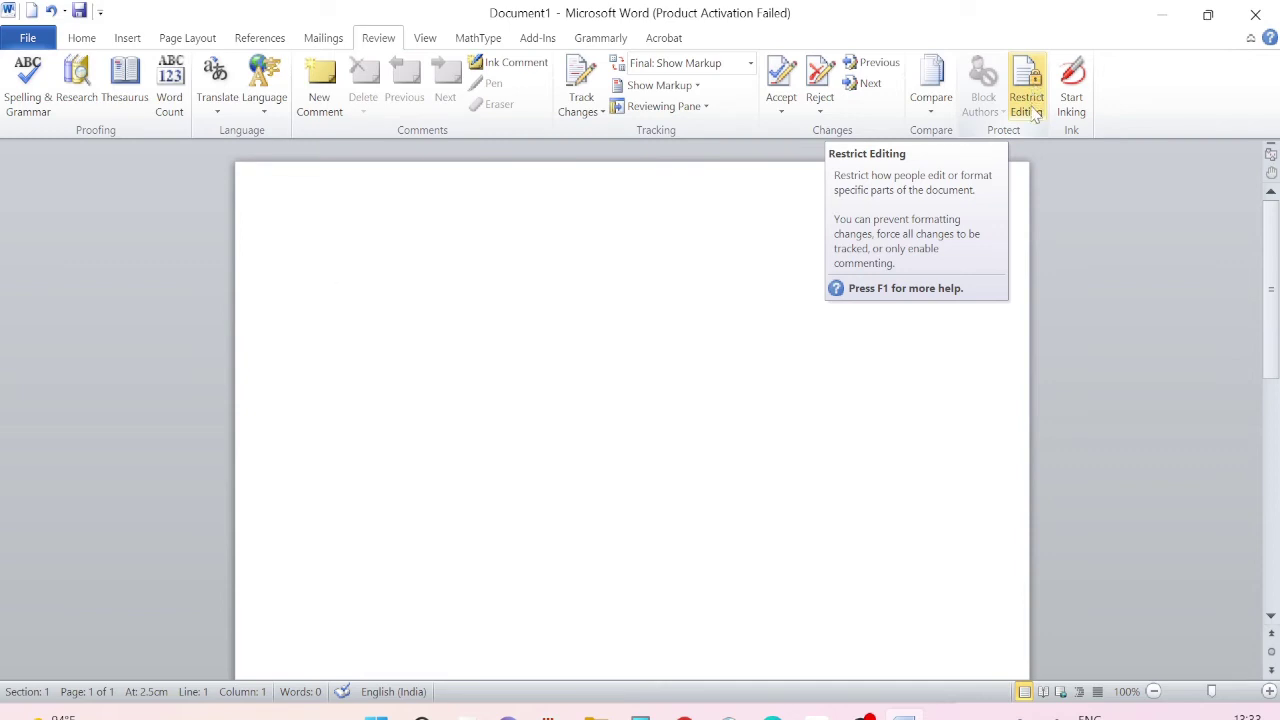
Show and hide the ruler, and do the same with the page gridlines
click(425, 38)
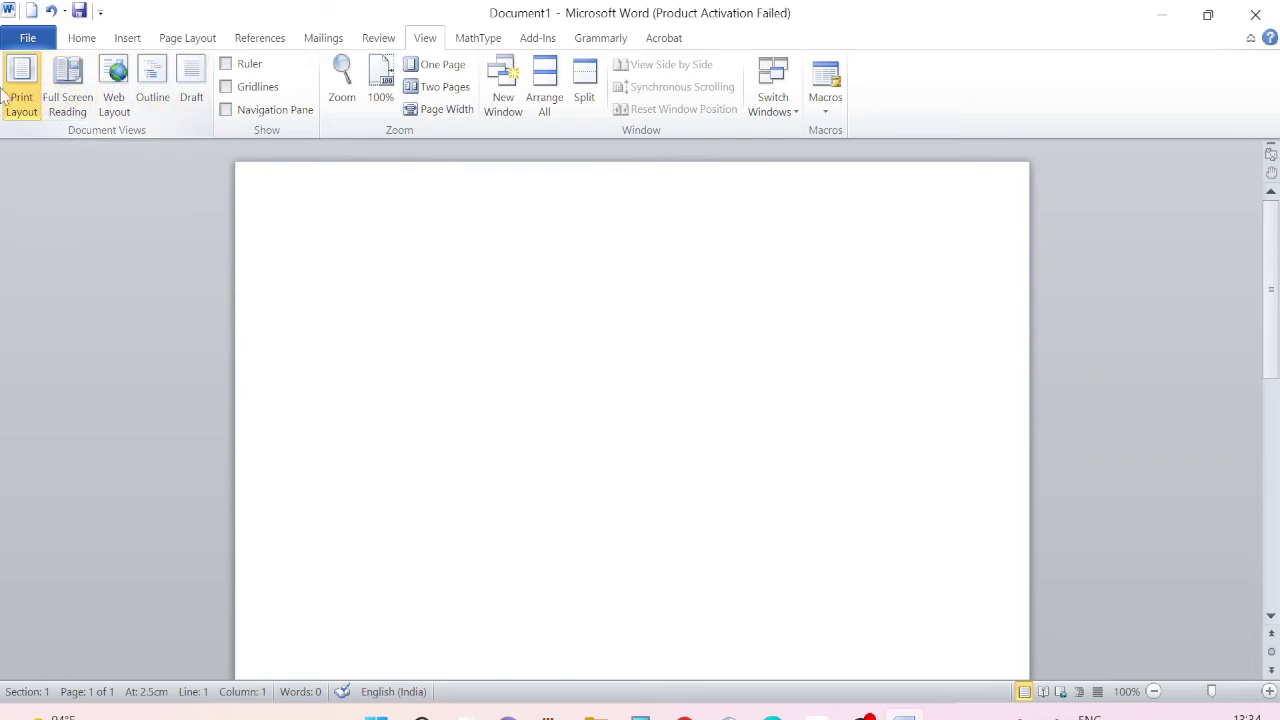
click(227, 66)
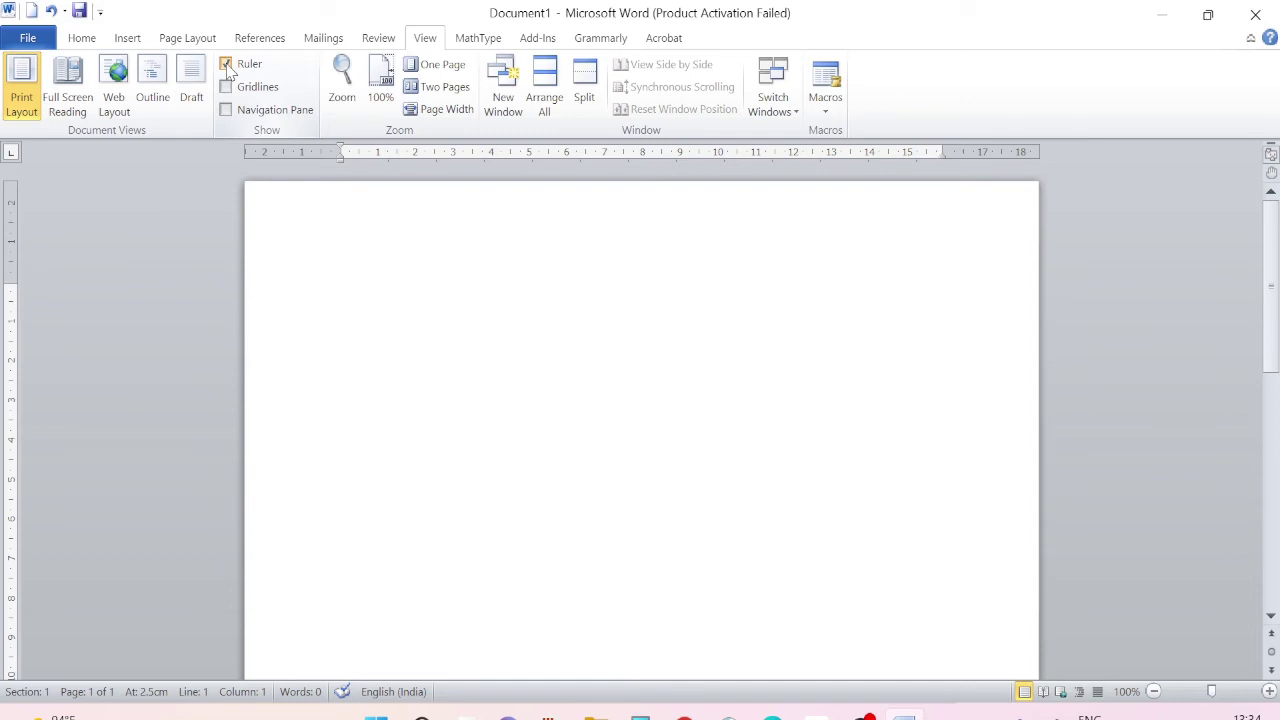
click(227, 66)
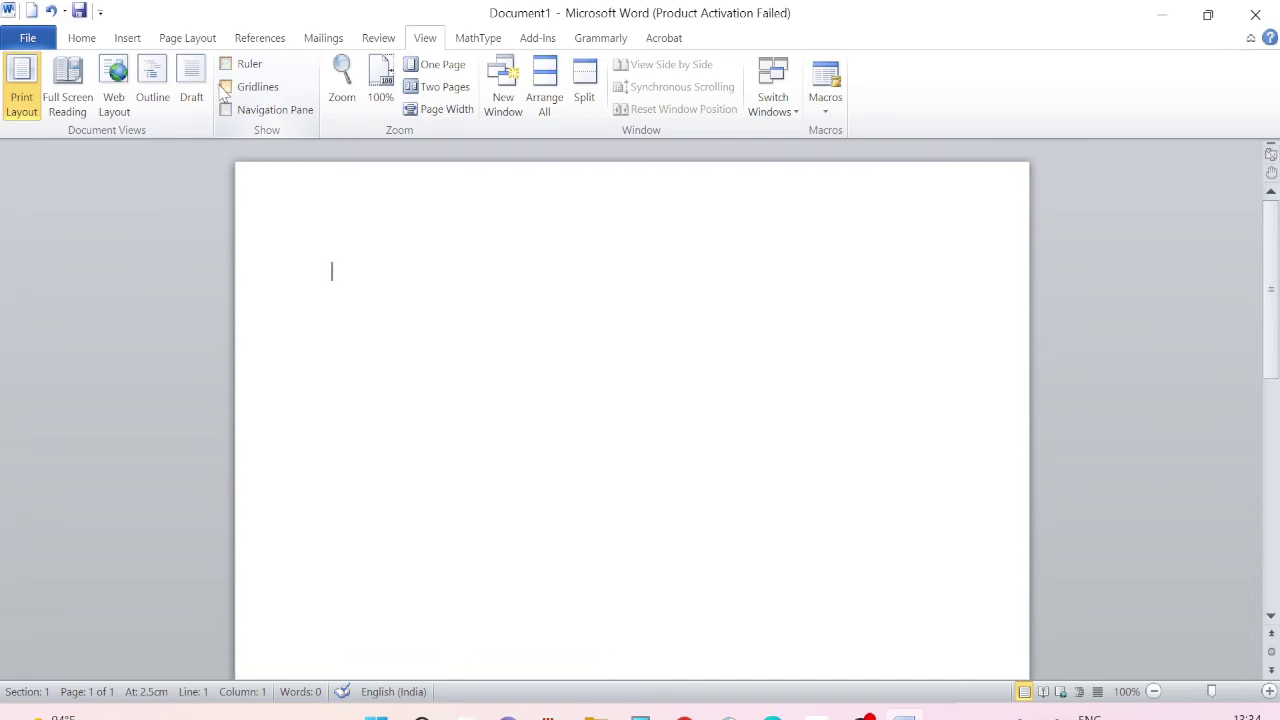
click(227, 88)
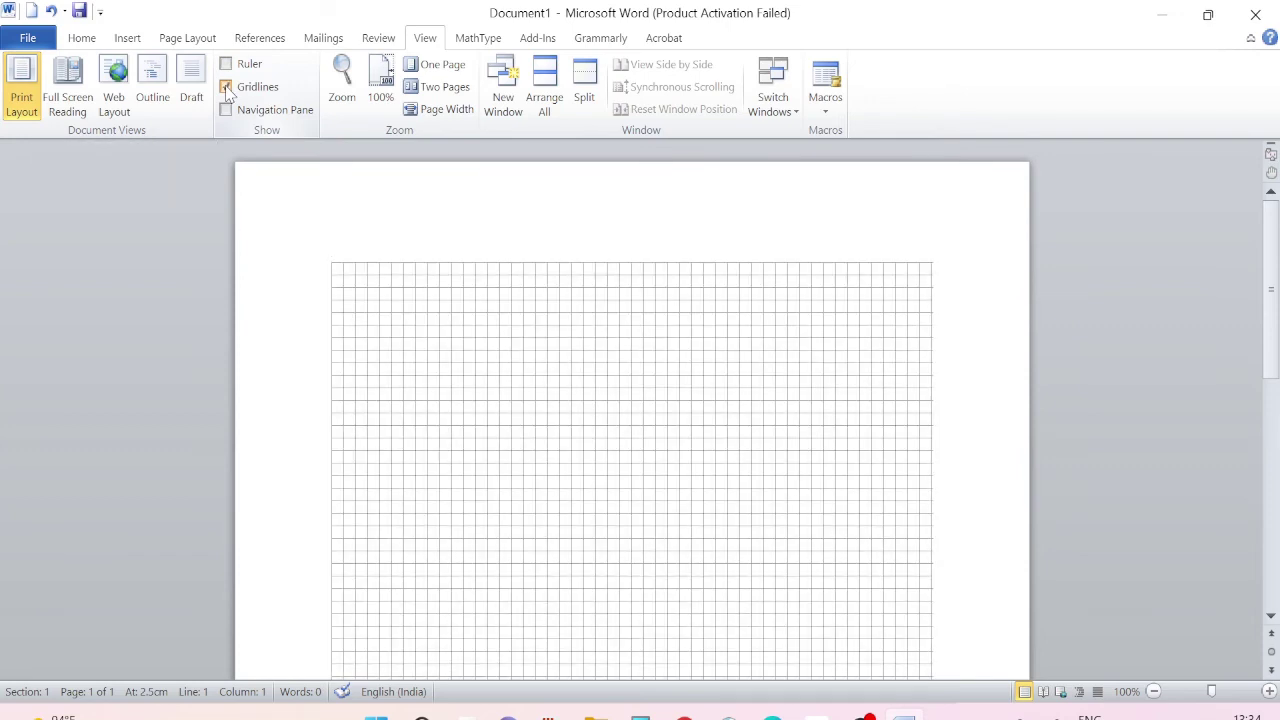
click(227, 90)
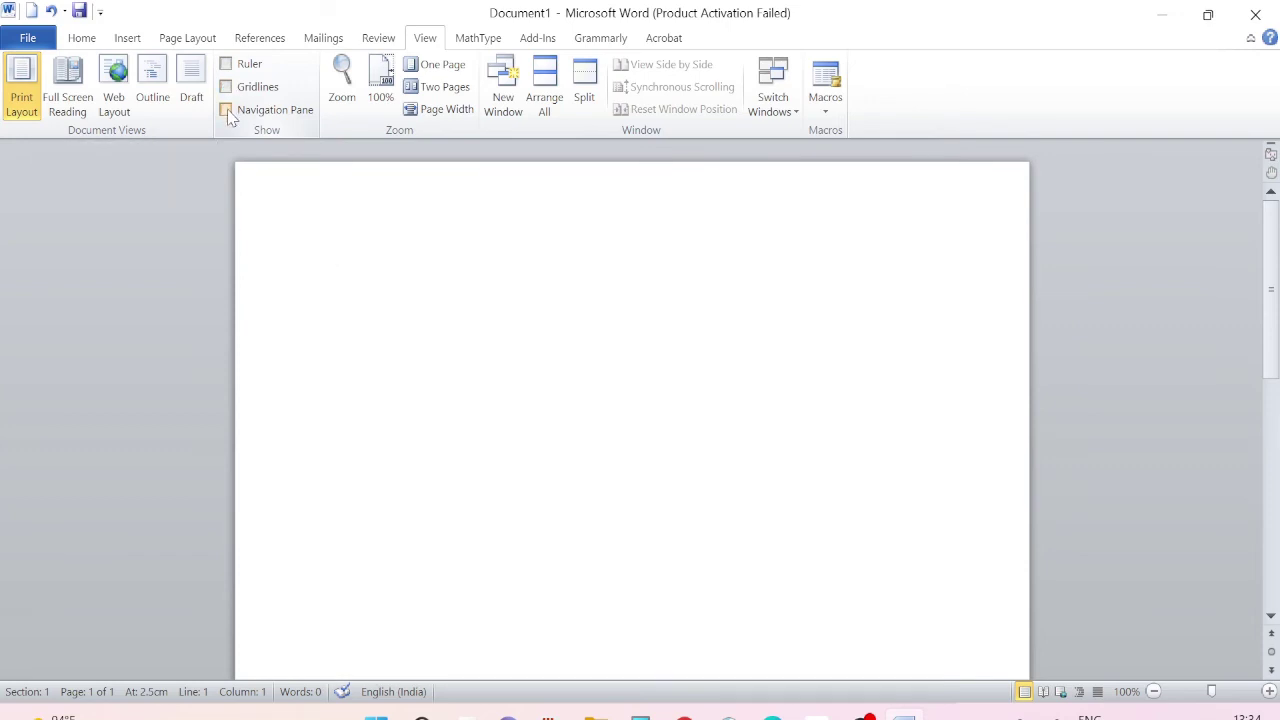
Look through the headings, pages and search results views of the Navigation Pane and close the pane
click(228, 112)
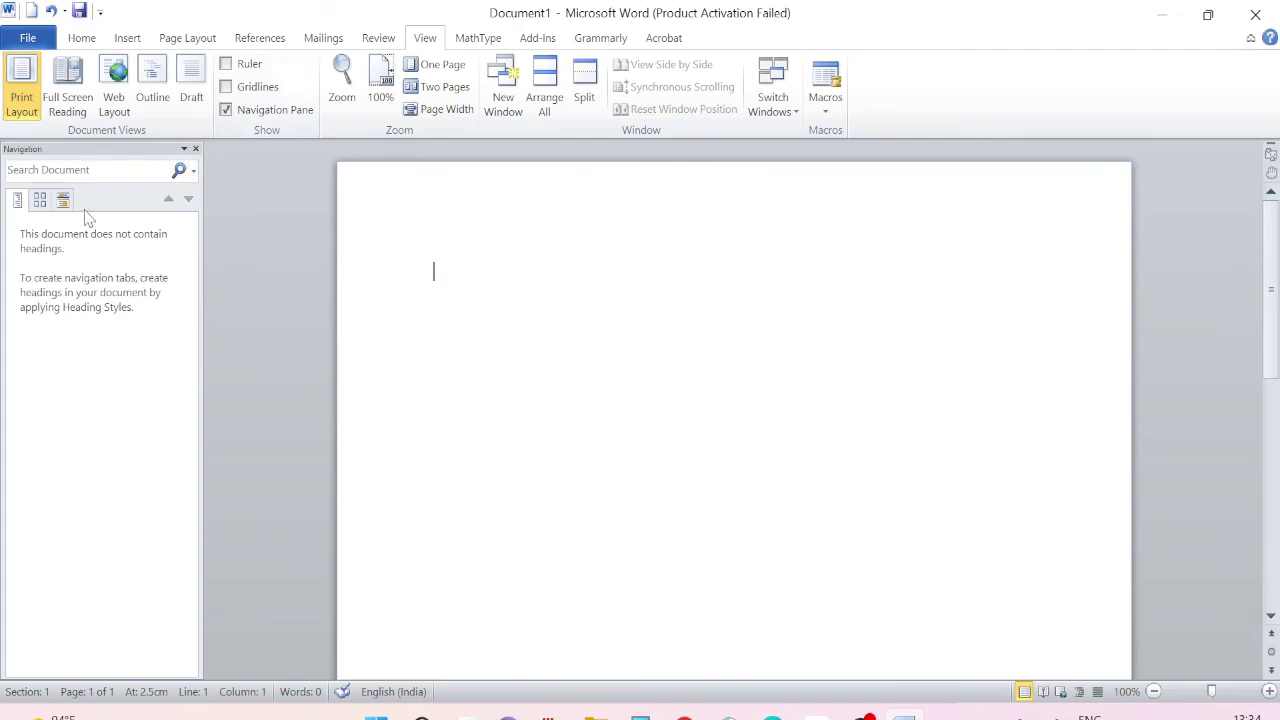
click(40, 200)
click(62, 202)
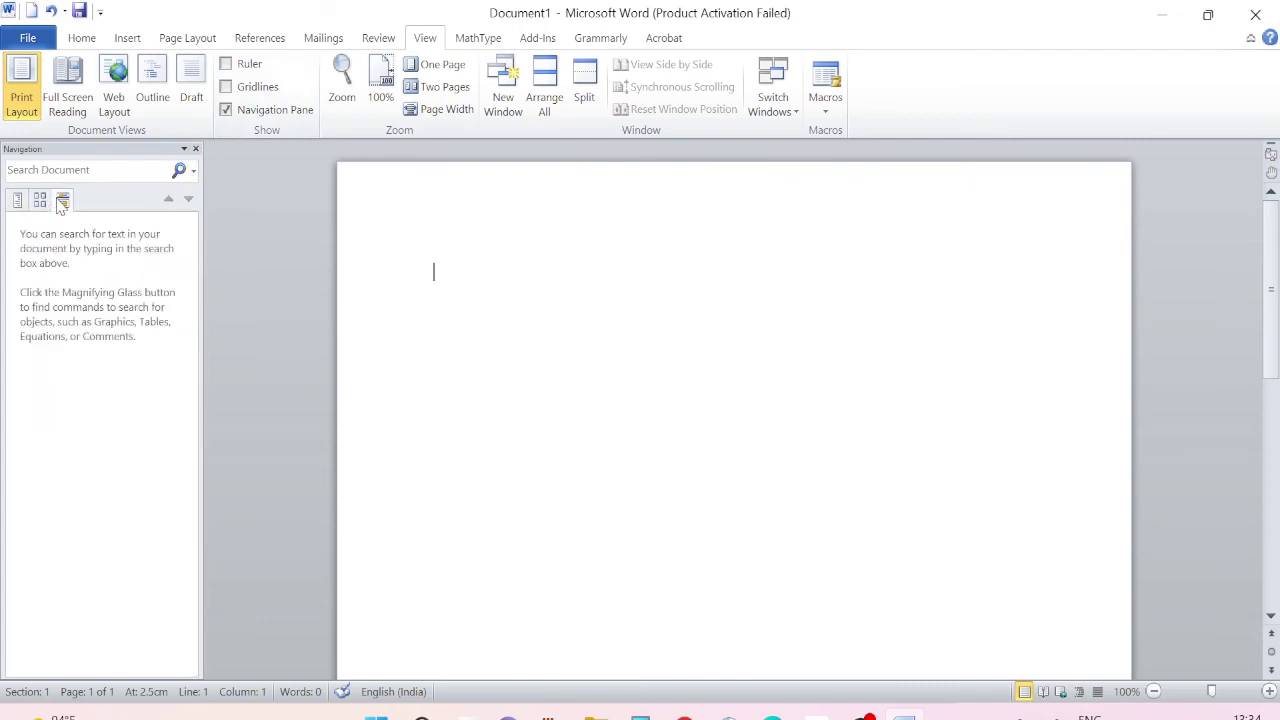
click(40, 201)
click(17, 204)
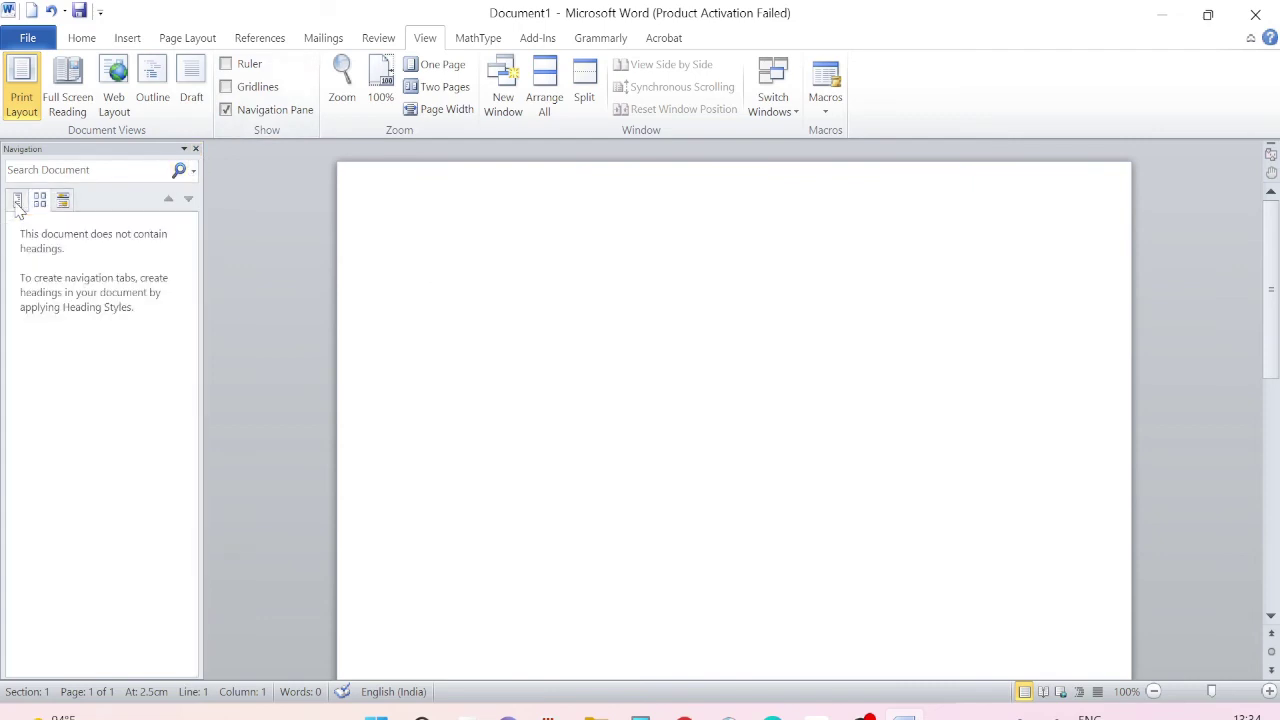
click(195, 148)
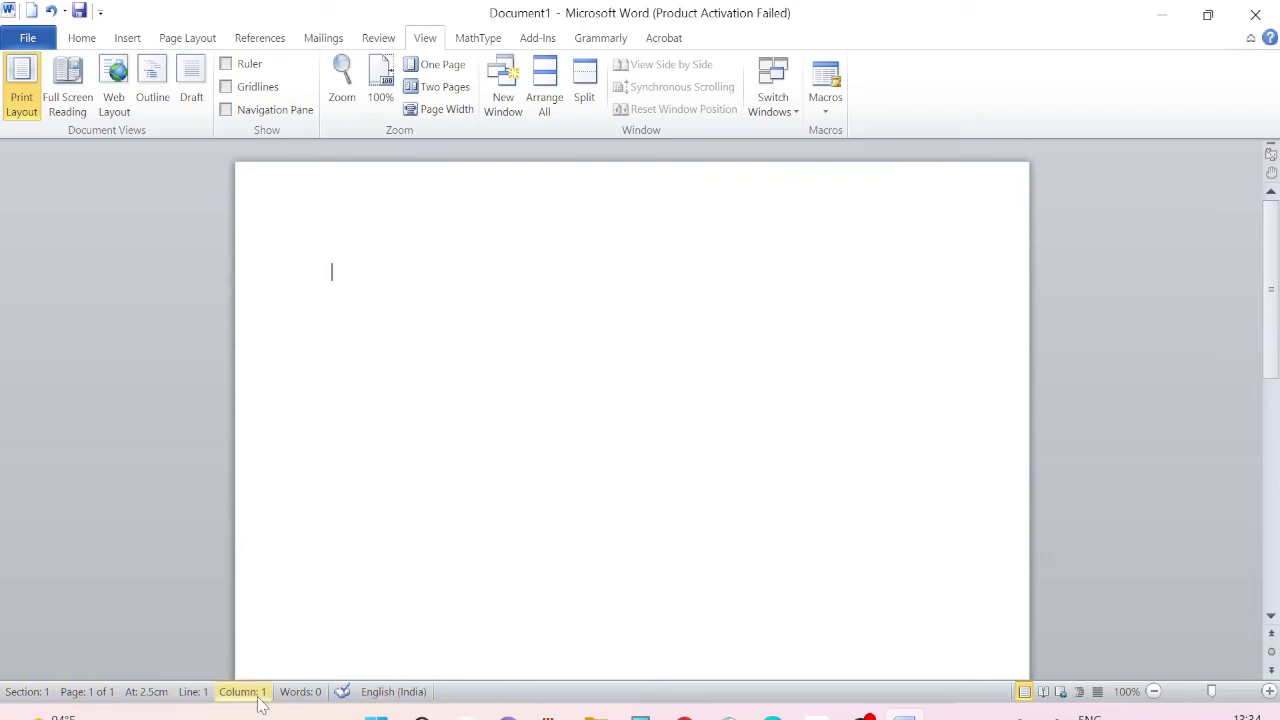
Remove Caps Lock, Permissions, Information Management Policy, Language, Spelling and Grammar Check and Number of Authors Editing from the status bar
right_click(496, 692)
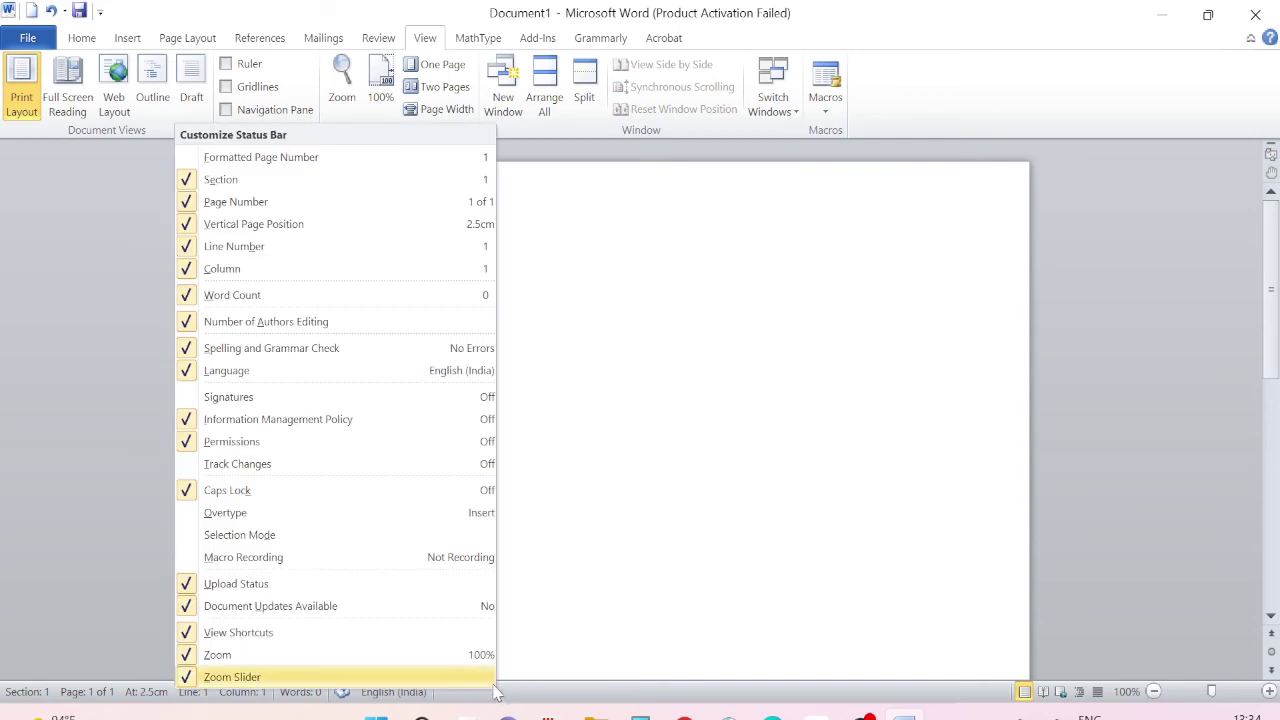
click(666, 528)
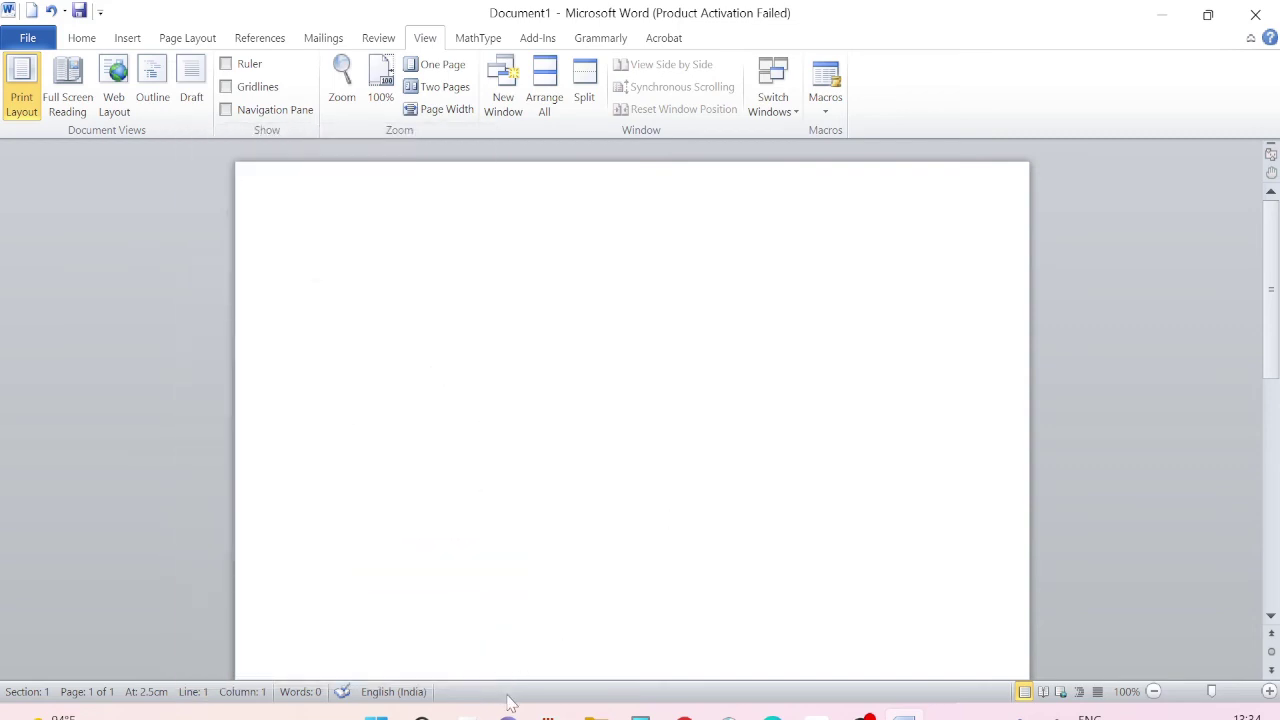
right_click(508, 697)
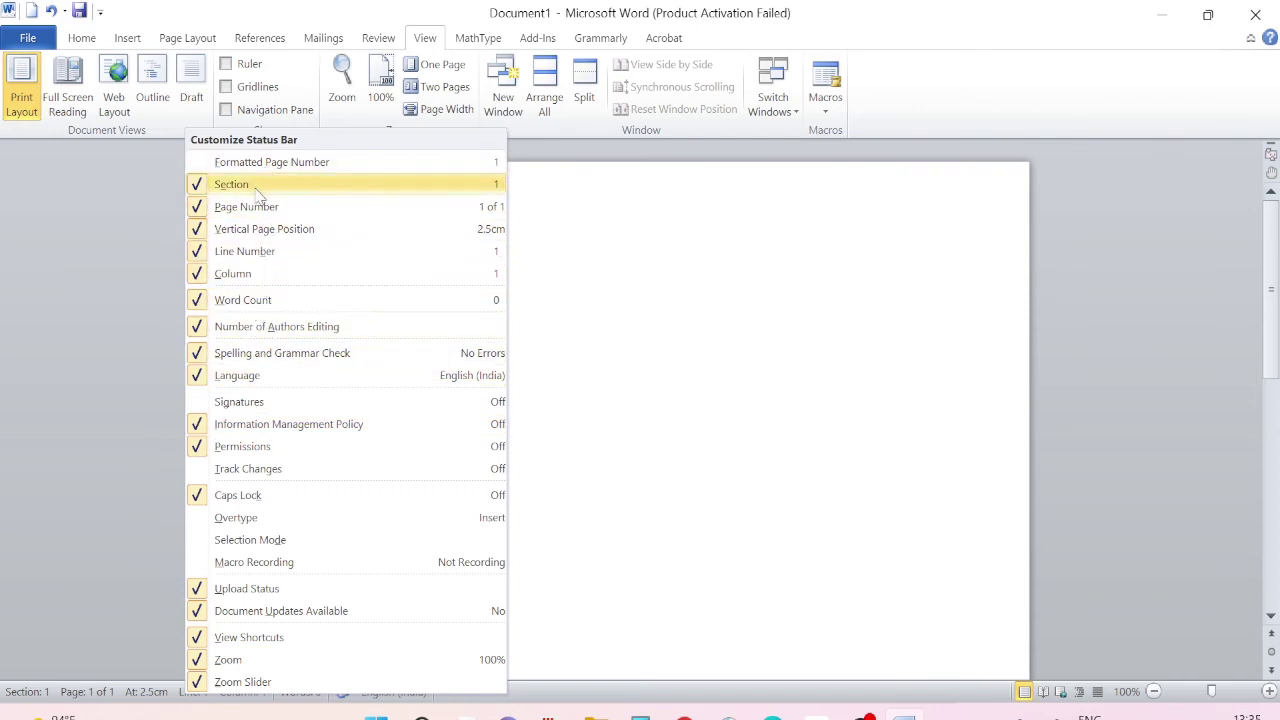
click(197, 497)
click(200, 446)
click(200, 424)
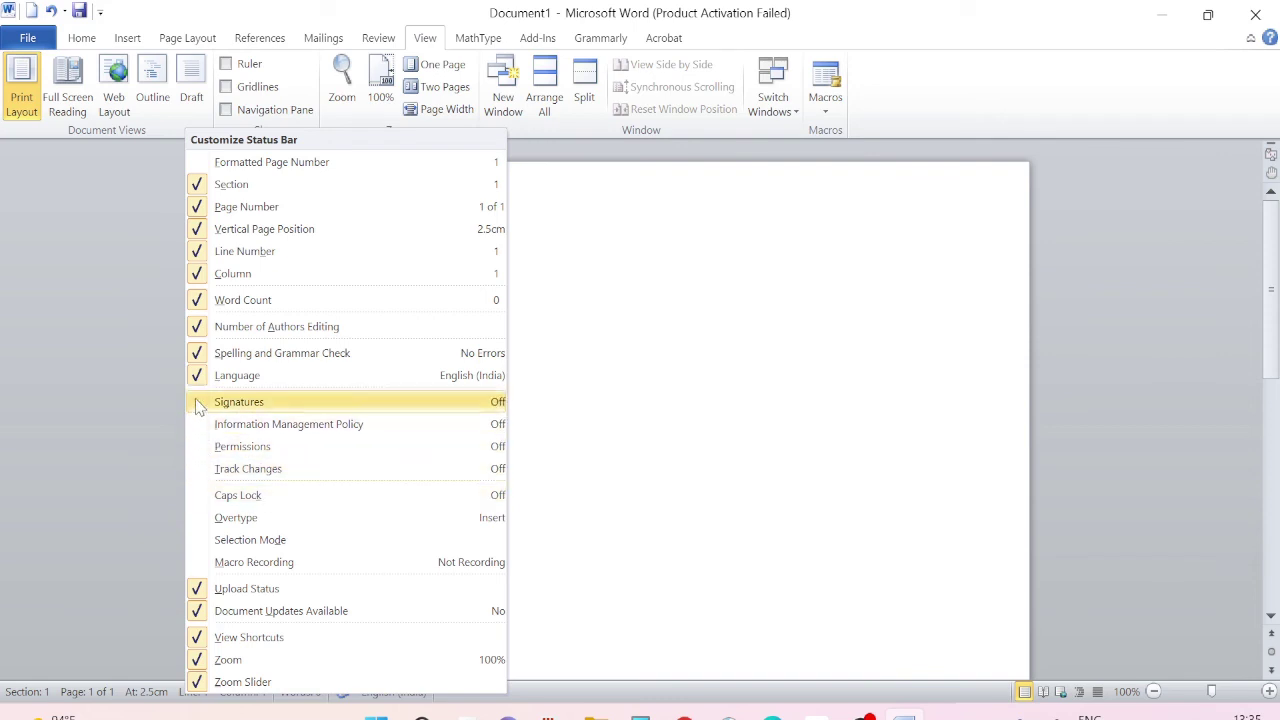
click(198, 379)
click(199, 356)
click(200, 329)
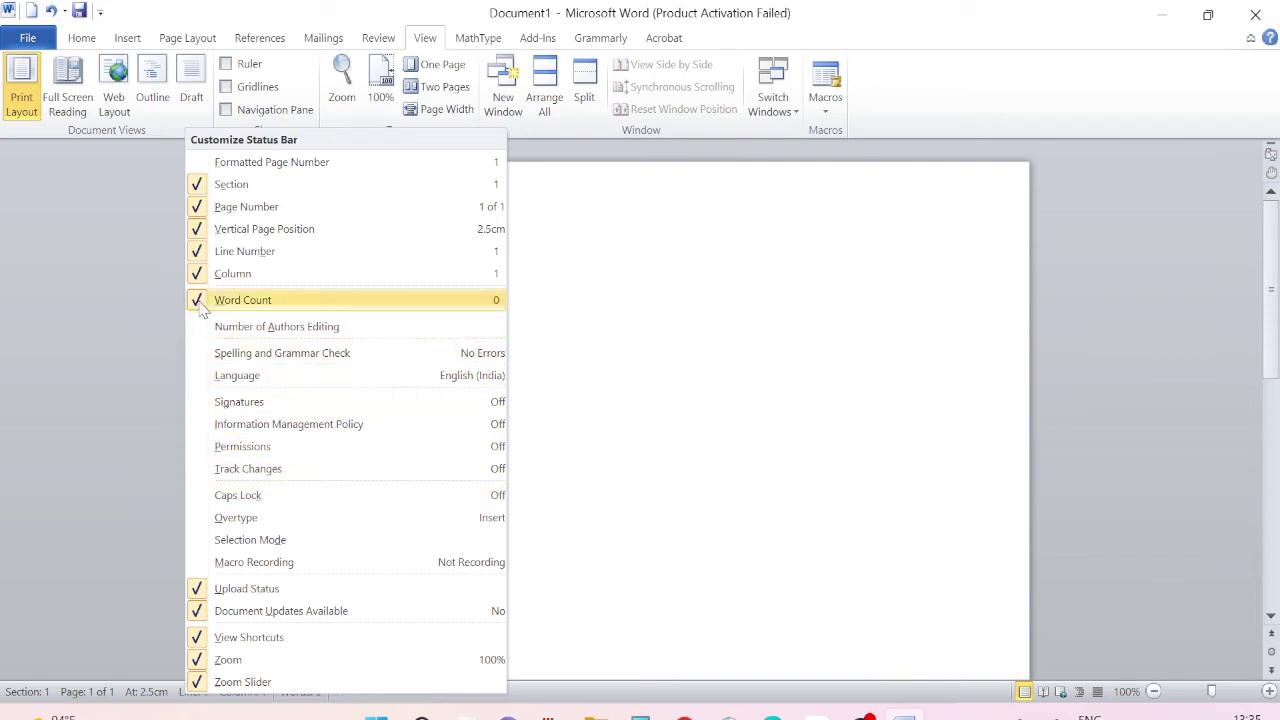
Remove Word Count, Column, Line Number, Vertical Page Position, Page Number and Section from the status bar
click(201, 302)
click(200, 275)
click(200, 253)
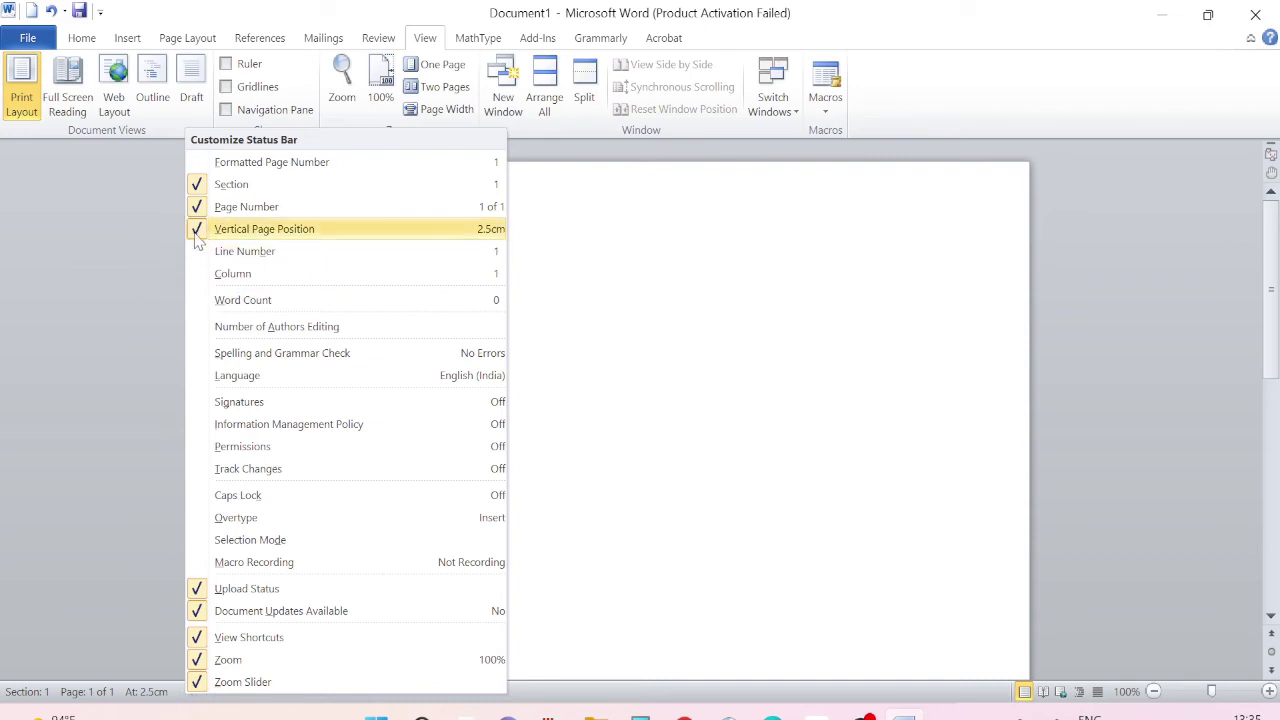
click(199, 231)
click(198, 208)
click(198, 184)
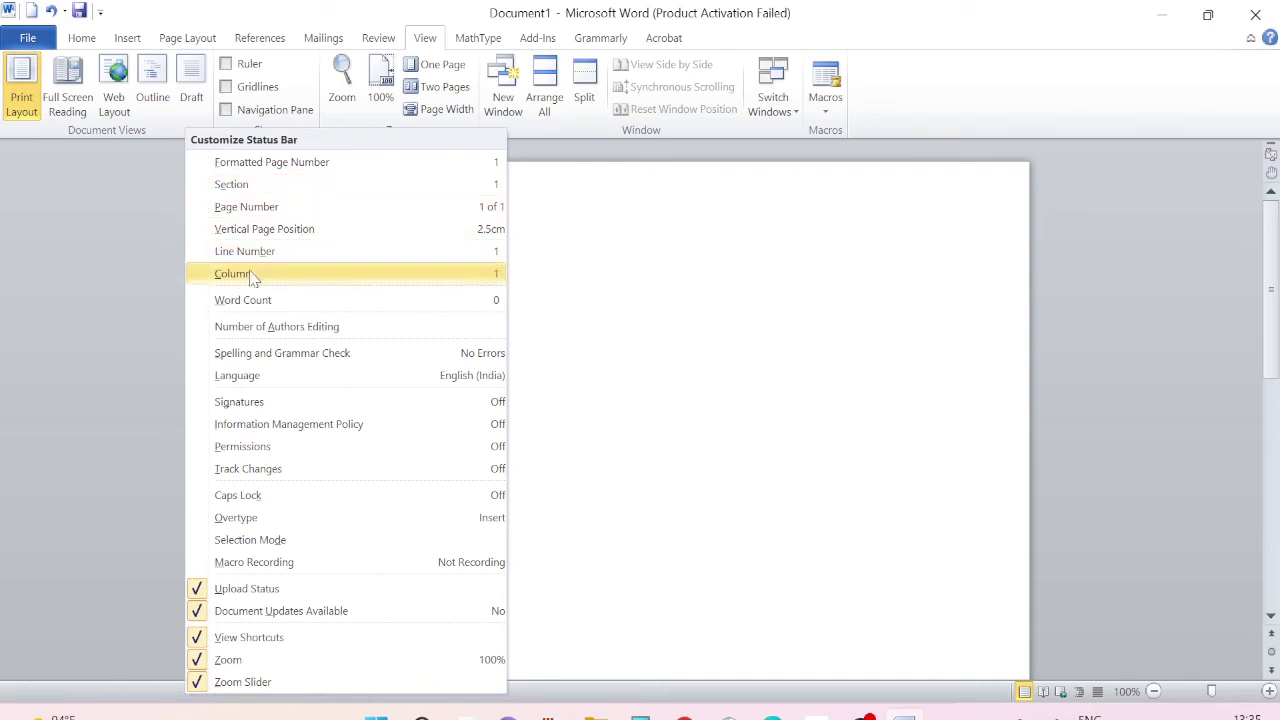
click(740, 458)
Add Section, Page Number, Line Number, Column, Word Count and Language to the status bar
right_click(209, 695)
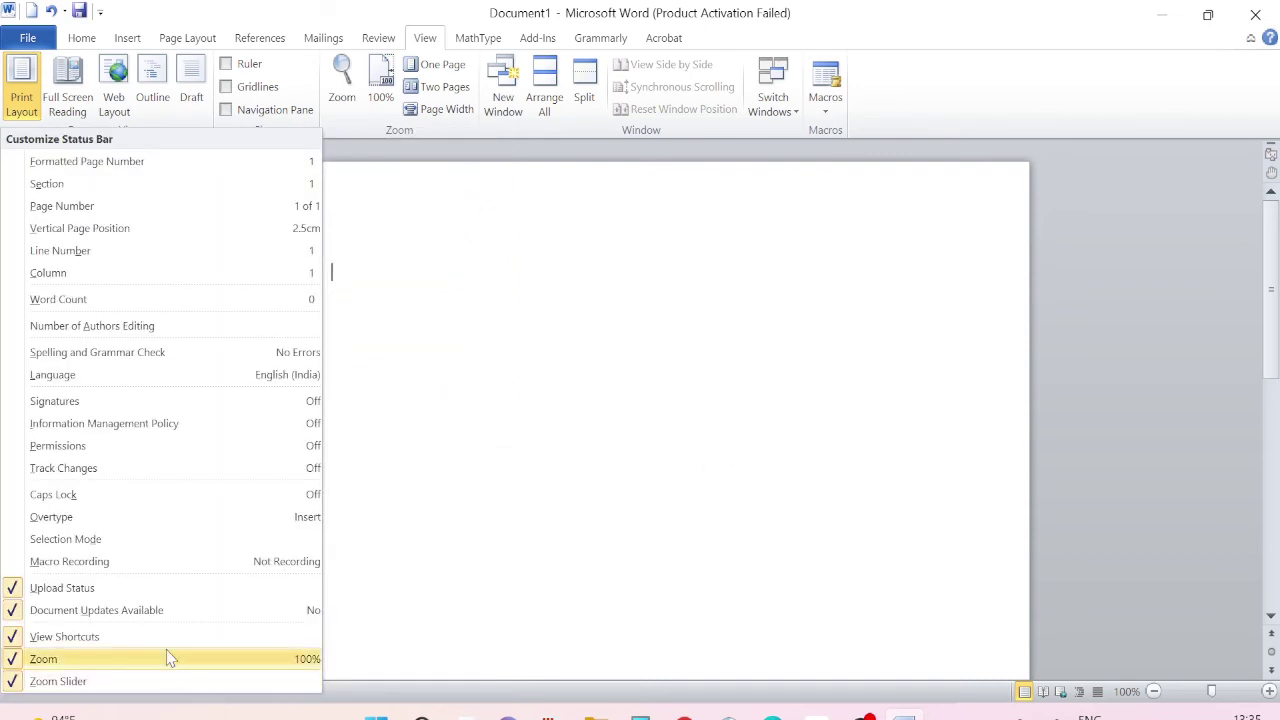
click(19, 186)
click(17, 207)
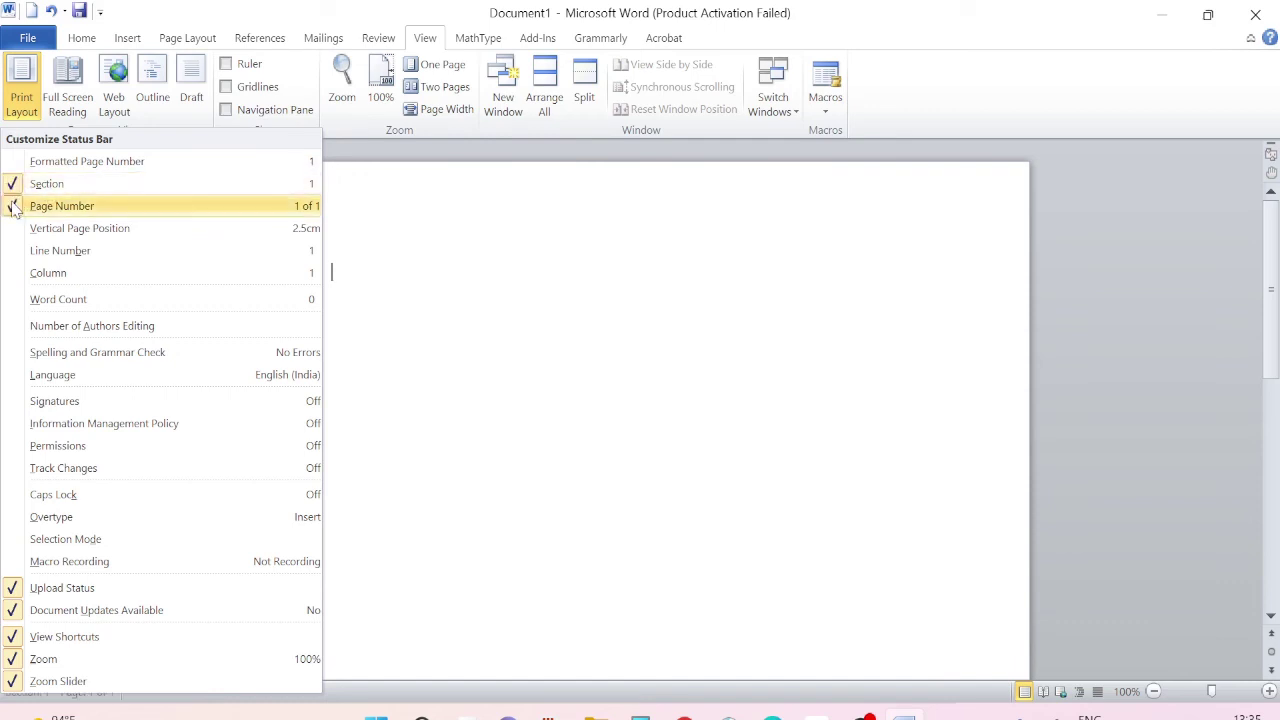
click(14, 251)
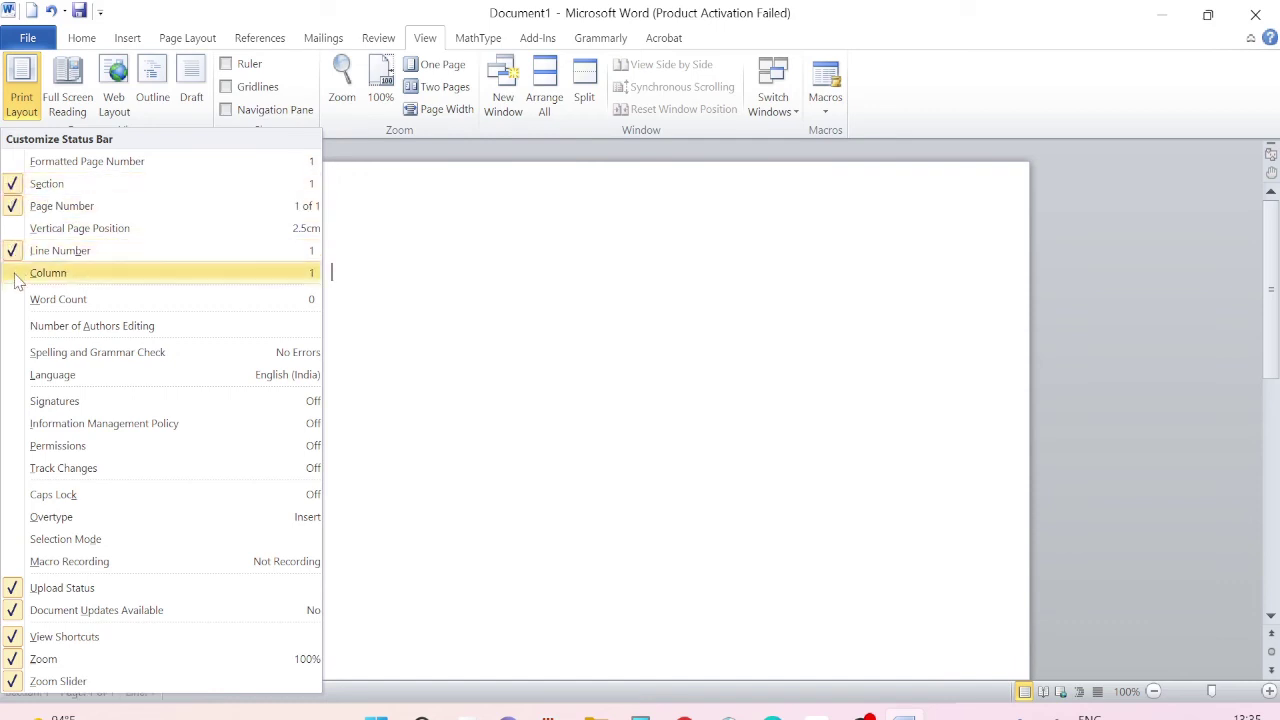
click(16, 278)
click(16, 301)
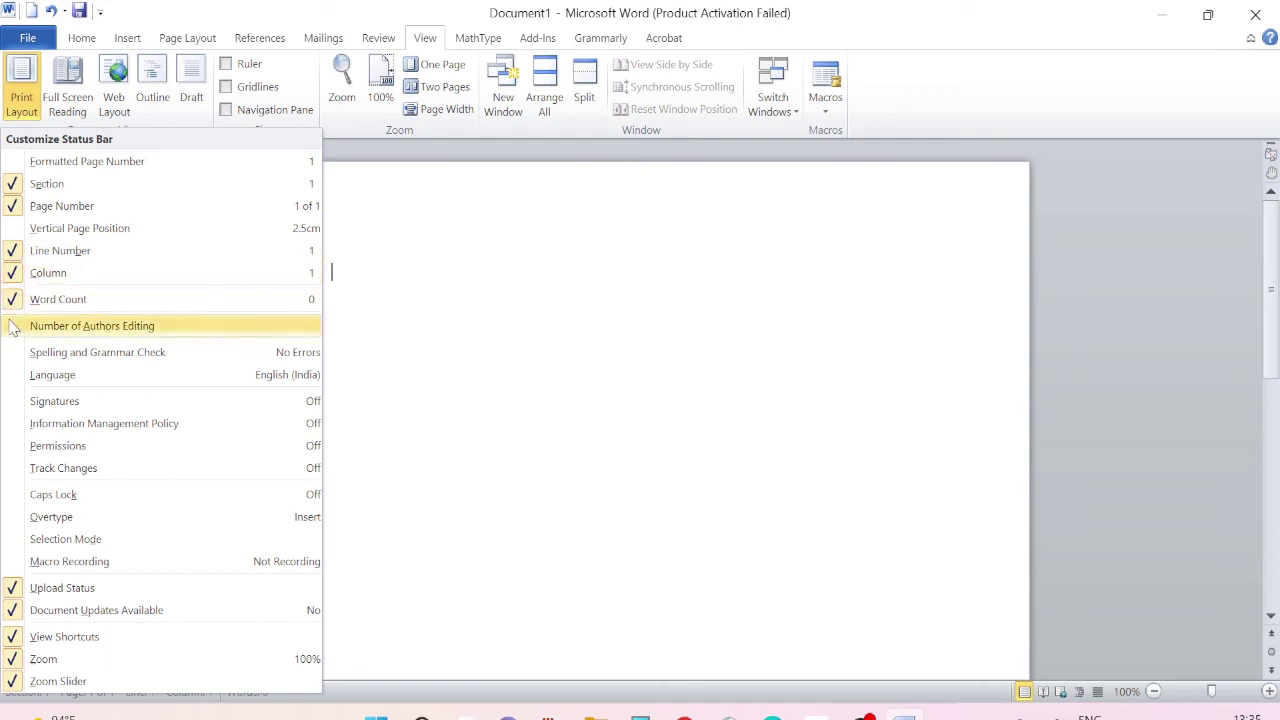
click(17, 378)
click(586, 463)
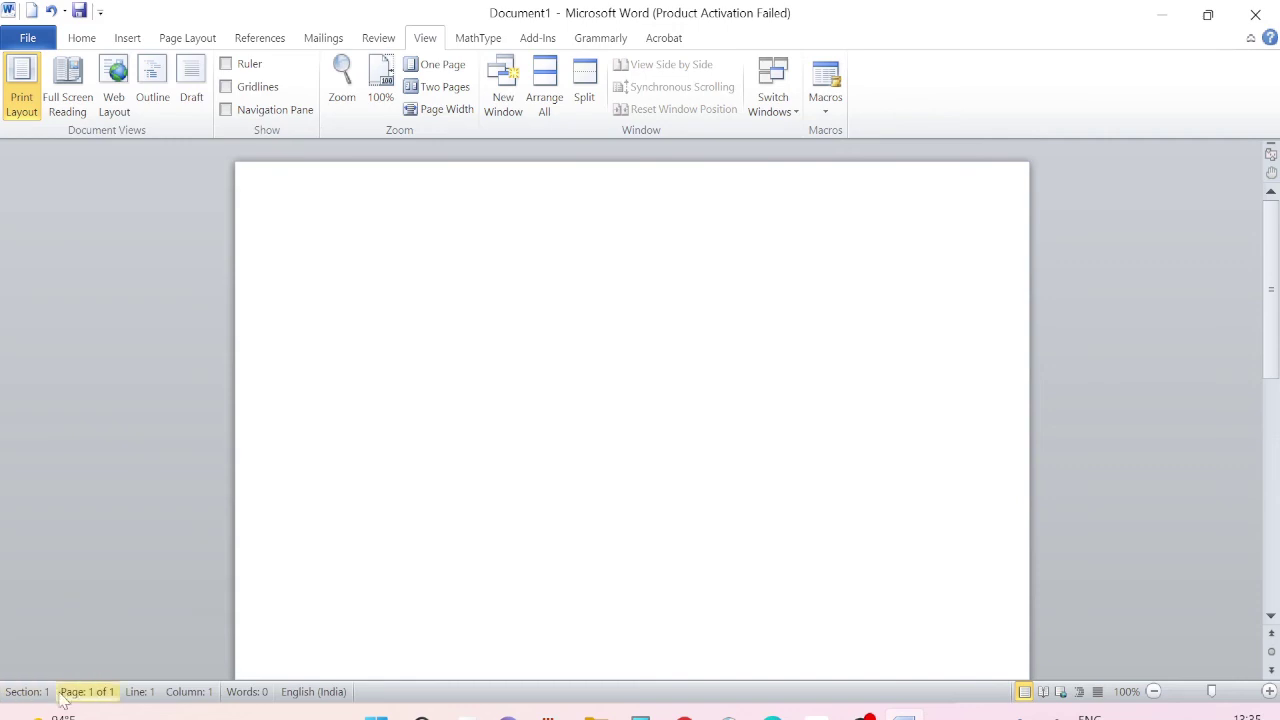
View the blank document in Full Screen Reading and return to Print Layout
click(1043, 692)
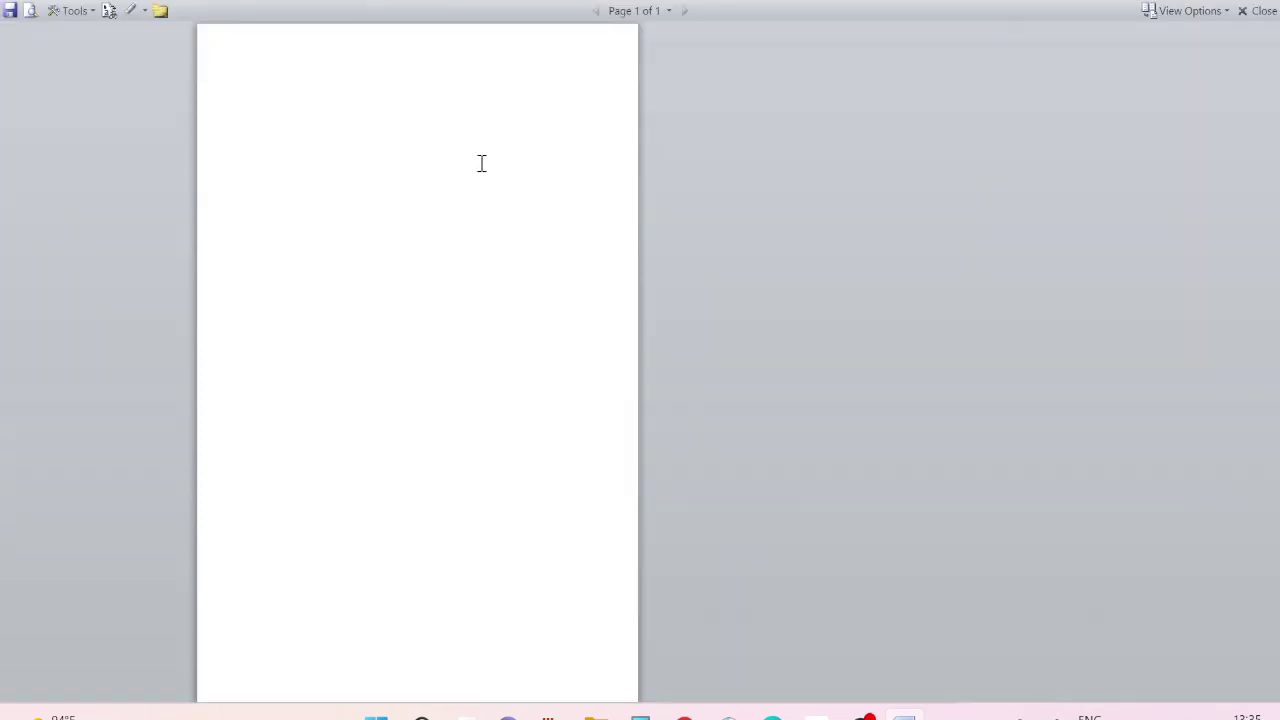
click(1258, 10)
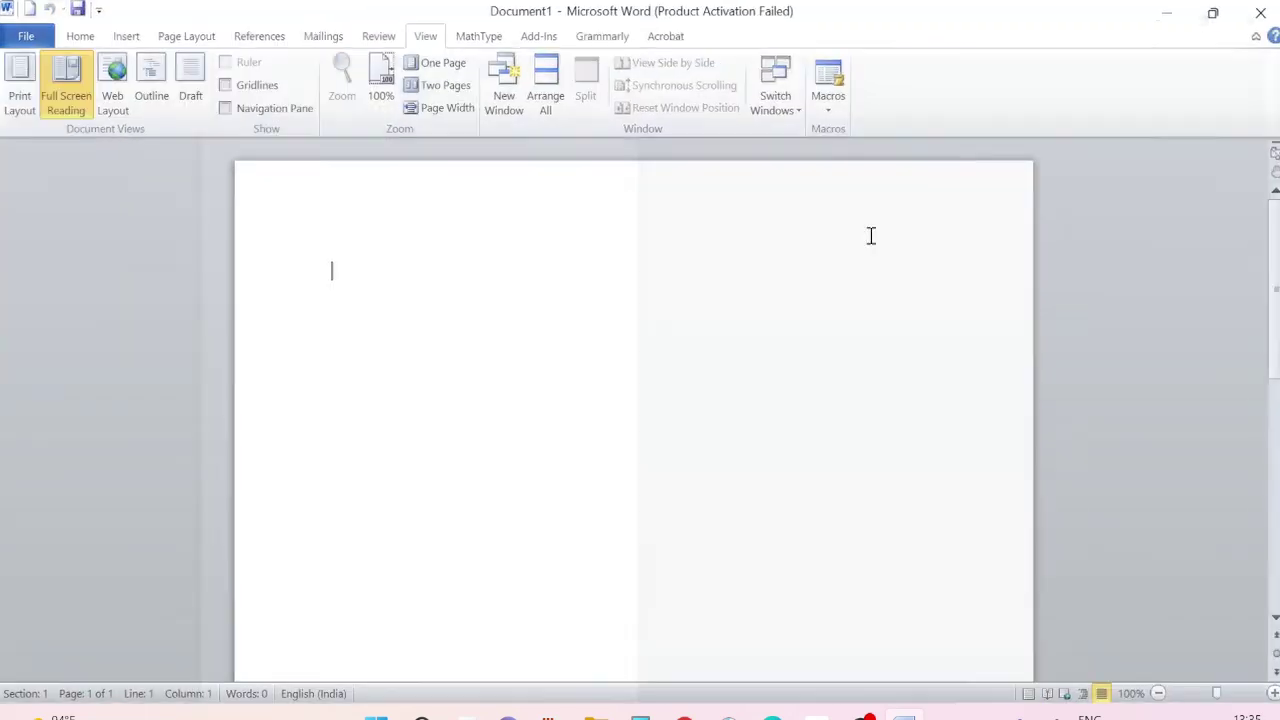
scroll(600, 522, down, 1)
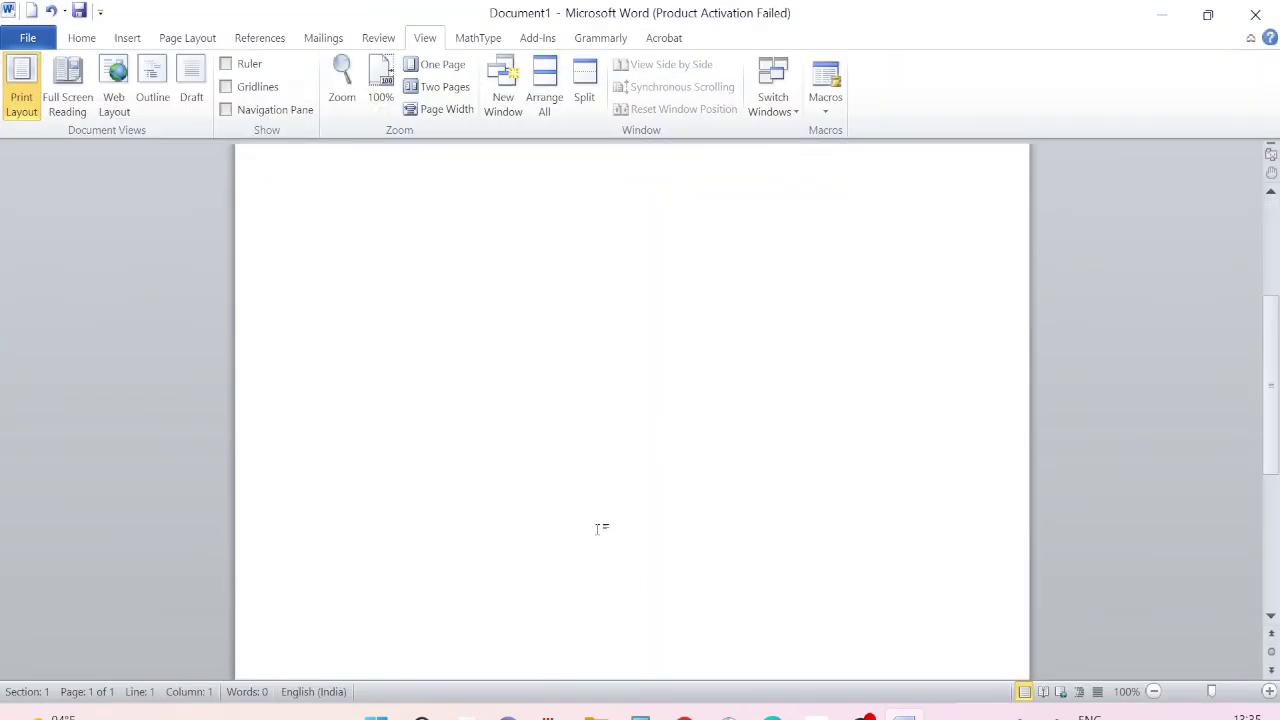
scroll(600, 528, up, 1)
Add empty lines to the blank document until it extends onto a third page
key(Return)
key(Return)
key(Return)
key(Return)
key(Return)
key(Return)
key(Return)
key(Return)
key(Return)
key(Return)
key(Return)
key(Return)
key(Return)
key(Return)
key(Return)
key(Return)
key(Return)
key(Return)
key(Return)
key(Return)
key(Return)
key(Return)
key(Return)
key(Return)
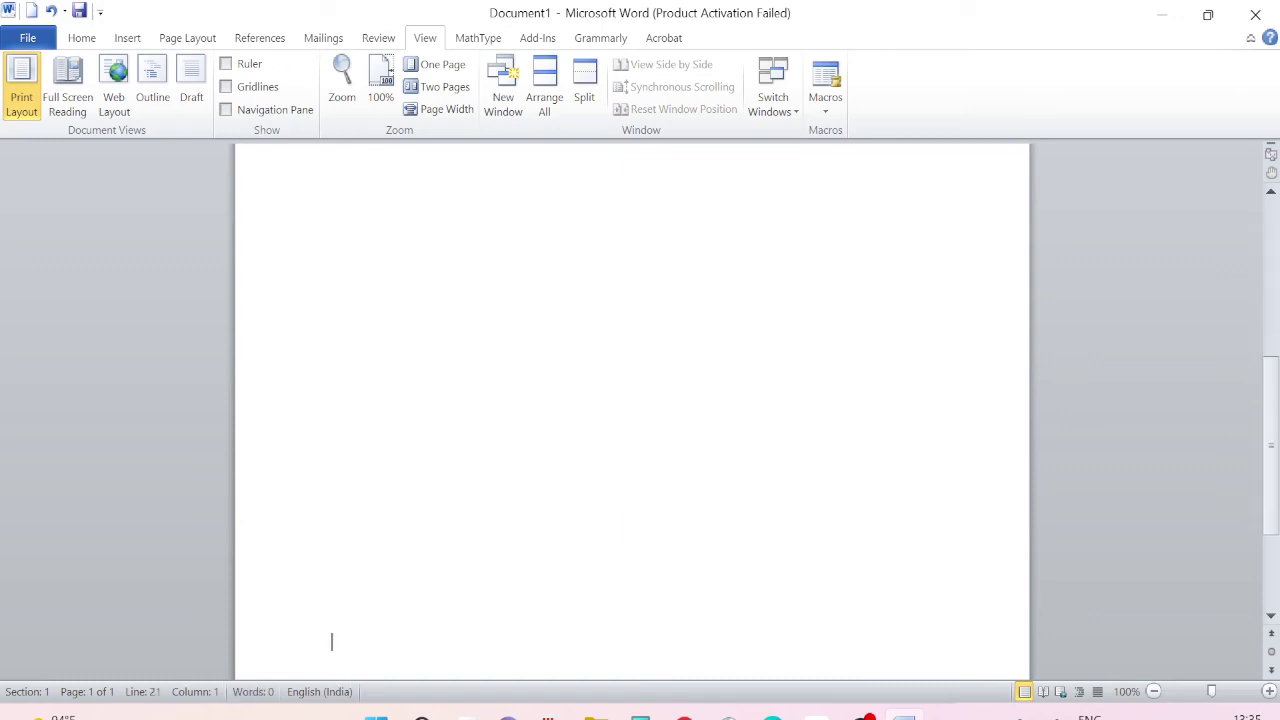
key(Return)
key(Return)
key(Return)
key(Return)
key(Return)
key(Return)
key(Return)
key(Return)
key(Return)
key(Return)
key(Return)
key(Return)
key(Return)
key(Return)
key(Return)
key(Return)
key(Return)
key(Return)
key(Return)
key(Return)
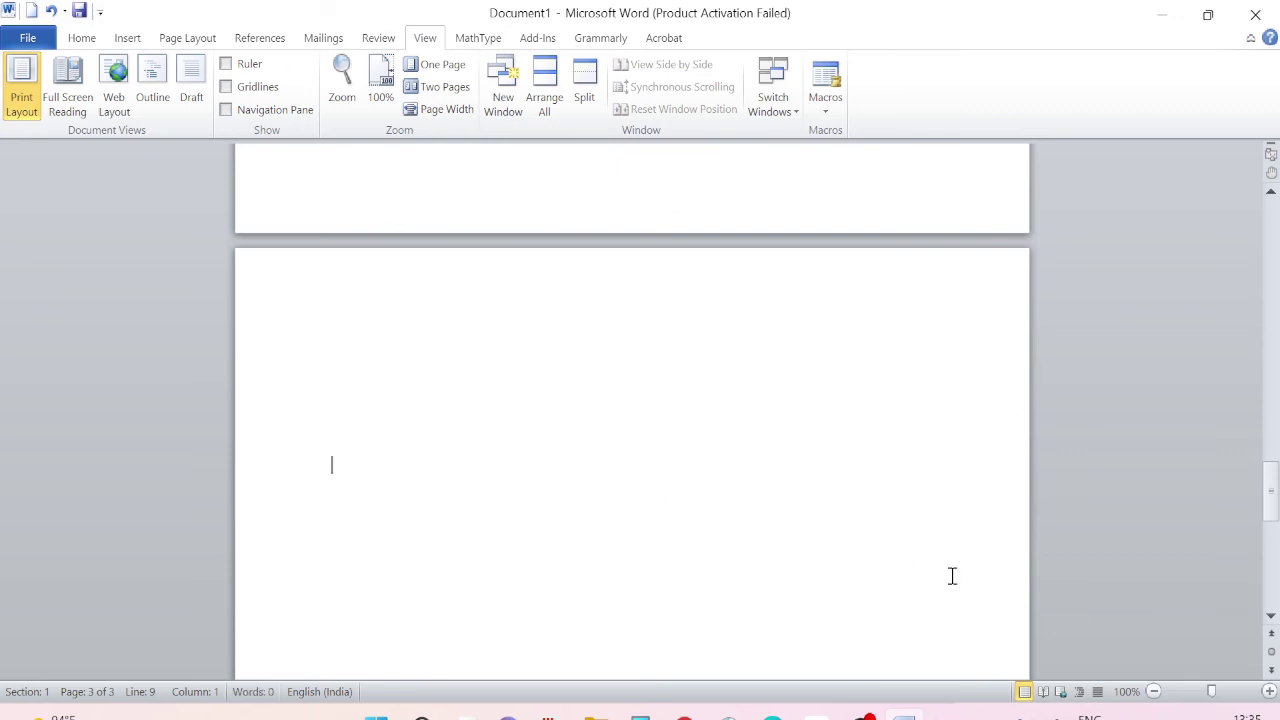
View the three-page document in Full Screen Reading and page forward and back through it
click(1043, 691)
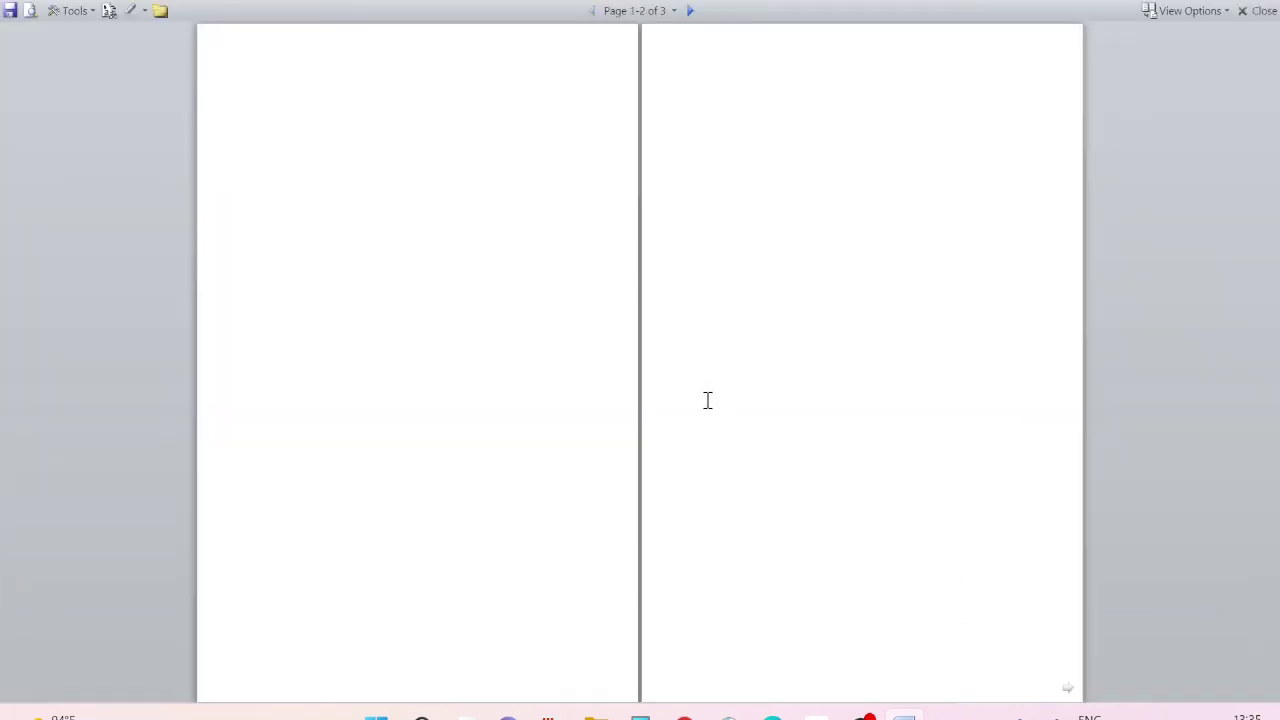
scroll(705, 285, down, 1)
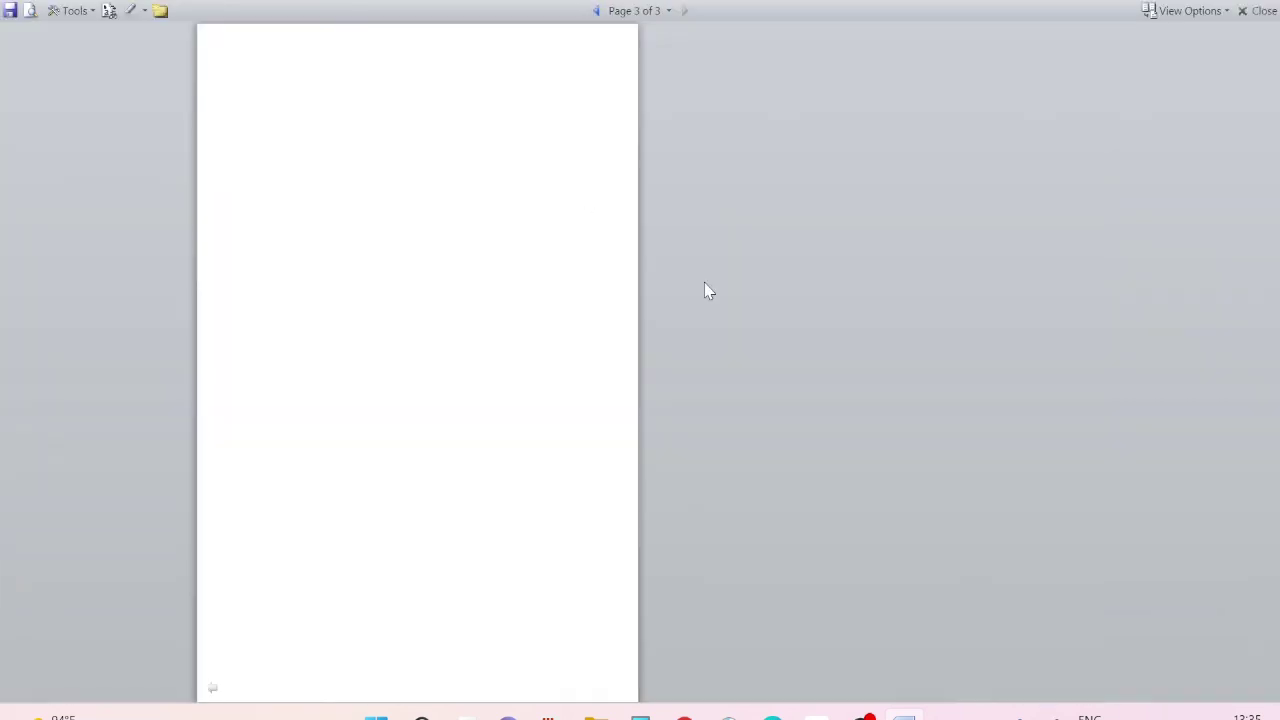
scroll(704, 283, up, 1)
scroll(705, 282, down, 1)
scroll(705, 283, up, 1)
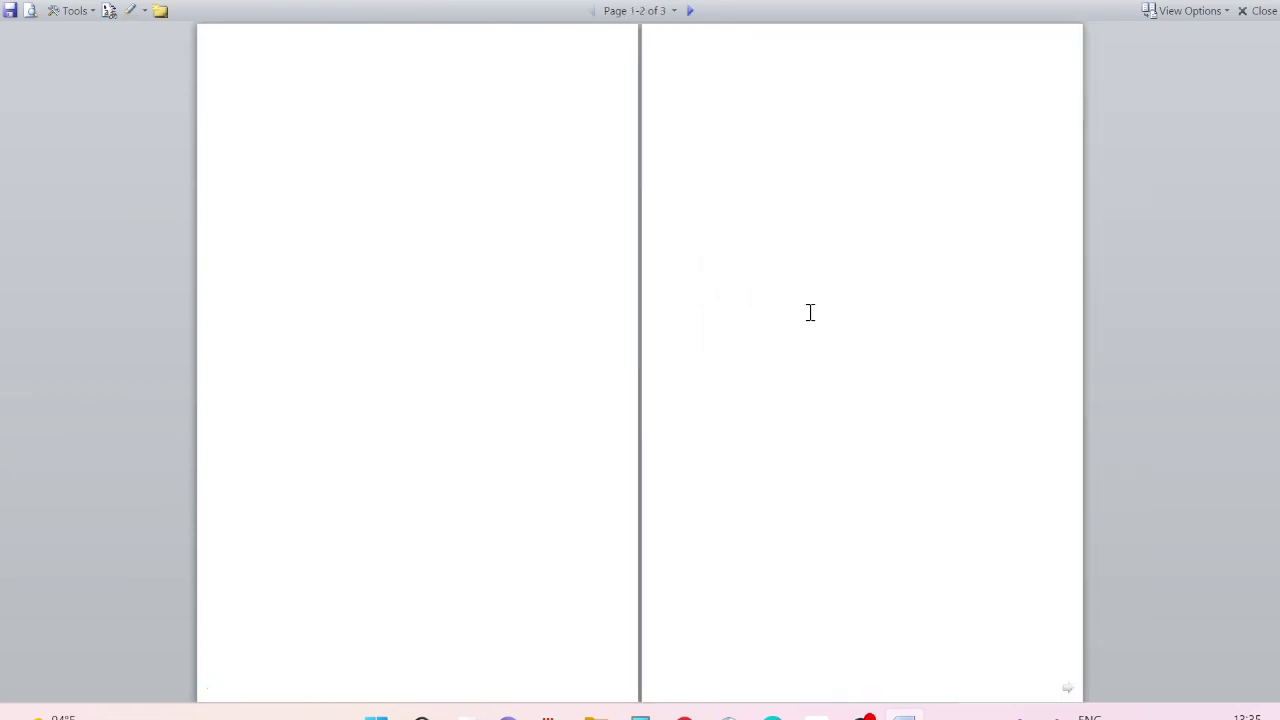
Leave Full Screen Reading and view the document in Web Layout, Outline and Draft views in turn
click(1258, 11)
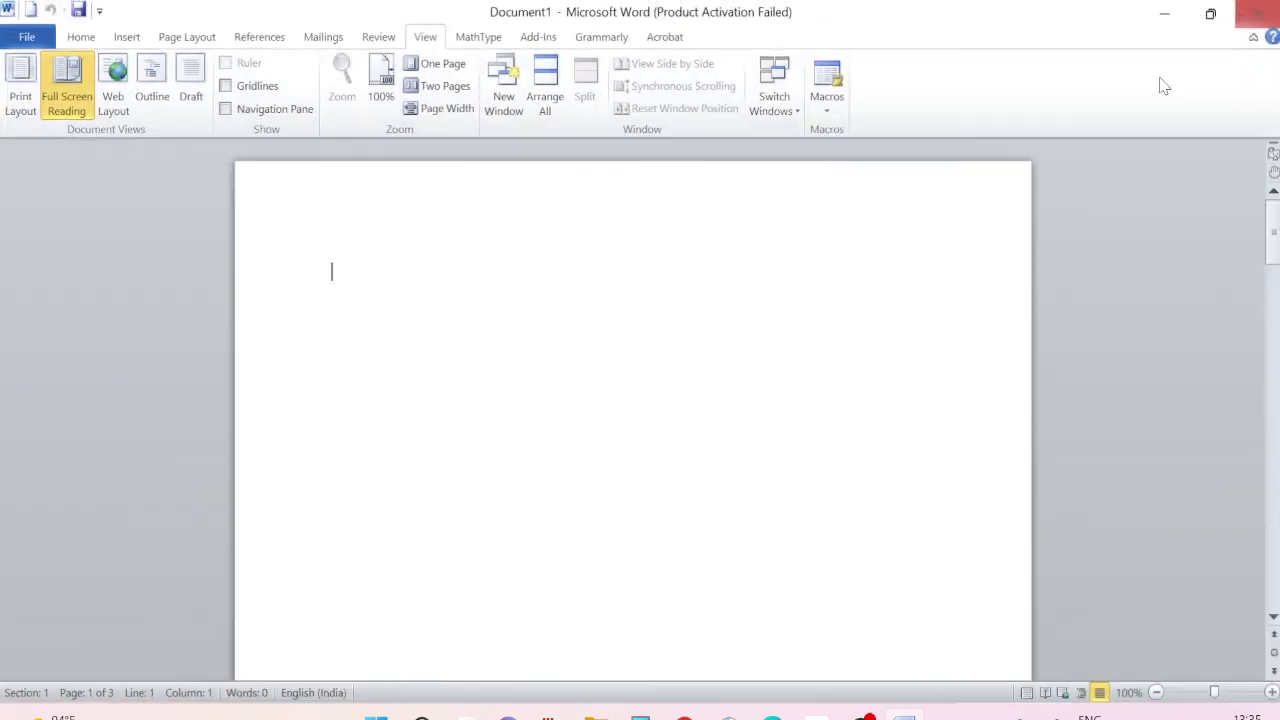
click(1062, 693)
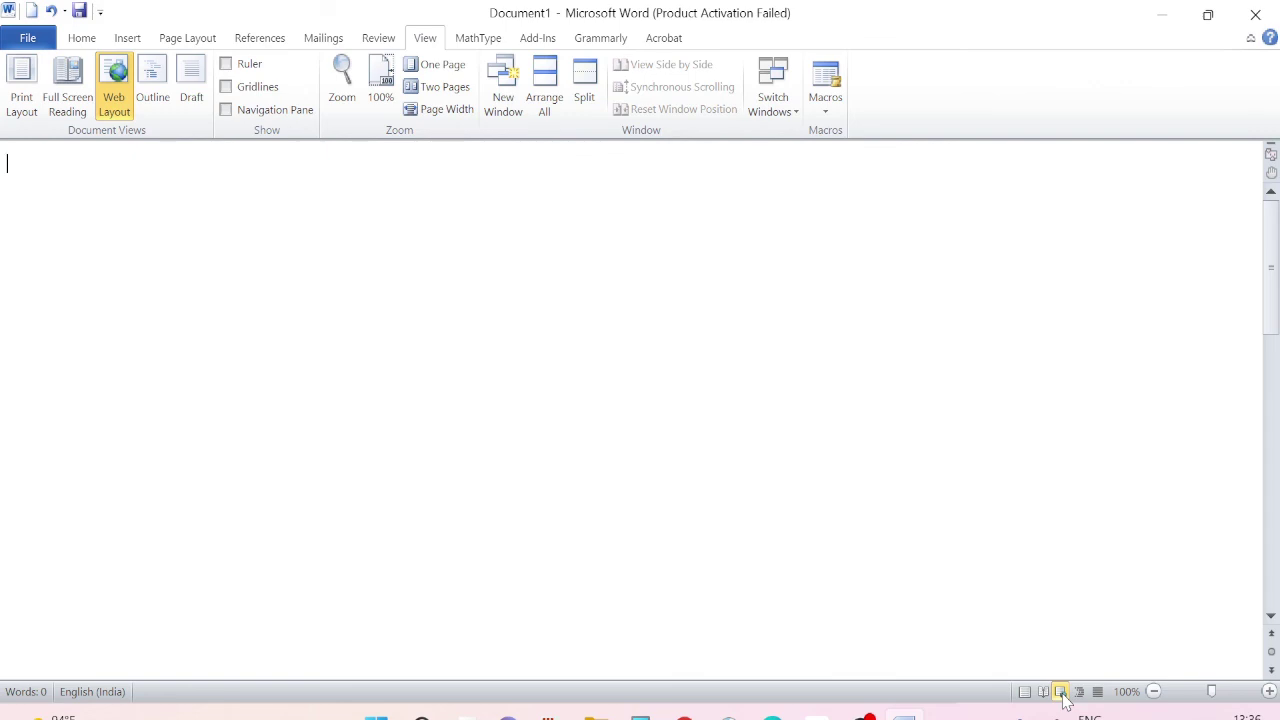
click(1079, 692)
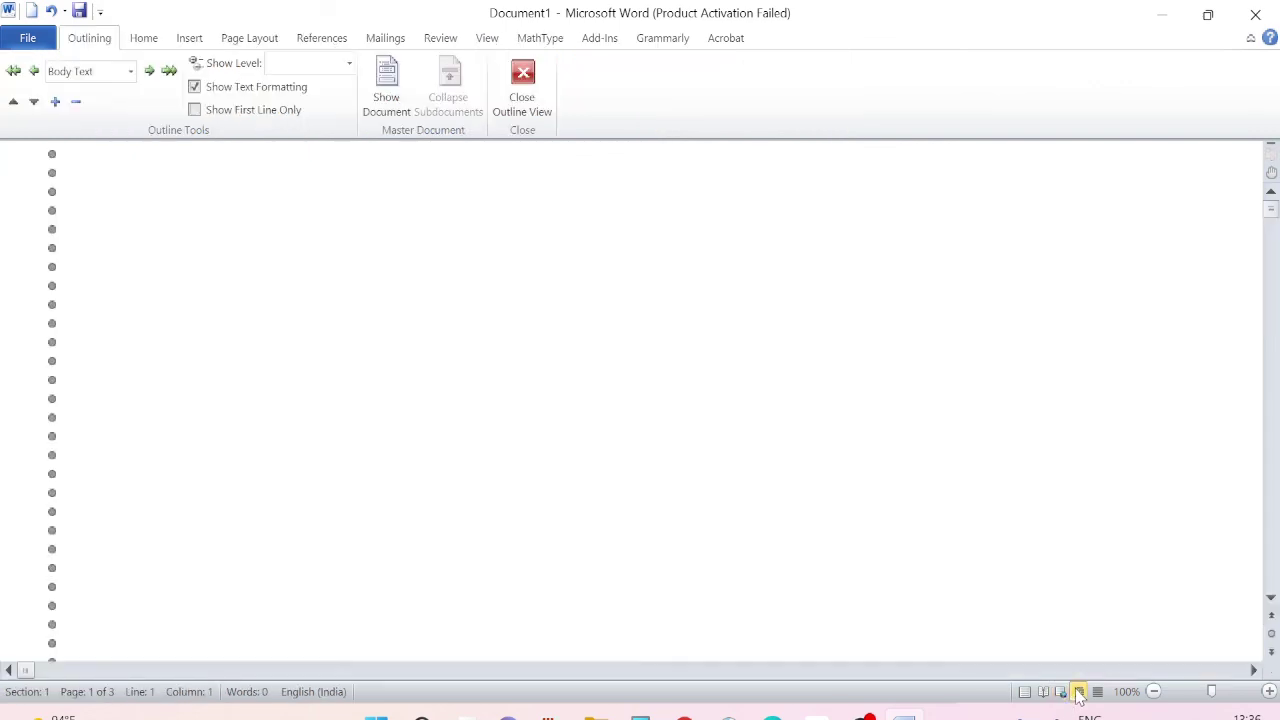
click(1097, 692)
Zoom the Draft view out to about 29% and return the document to Print Layout
click(1172, 694)
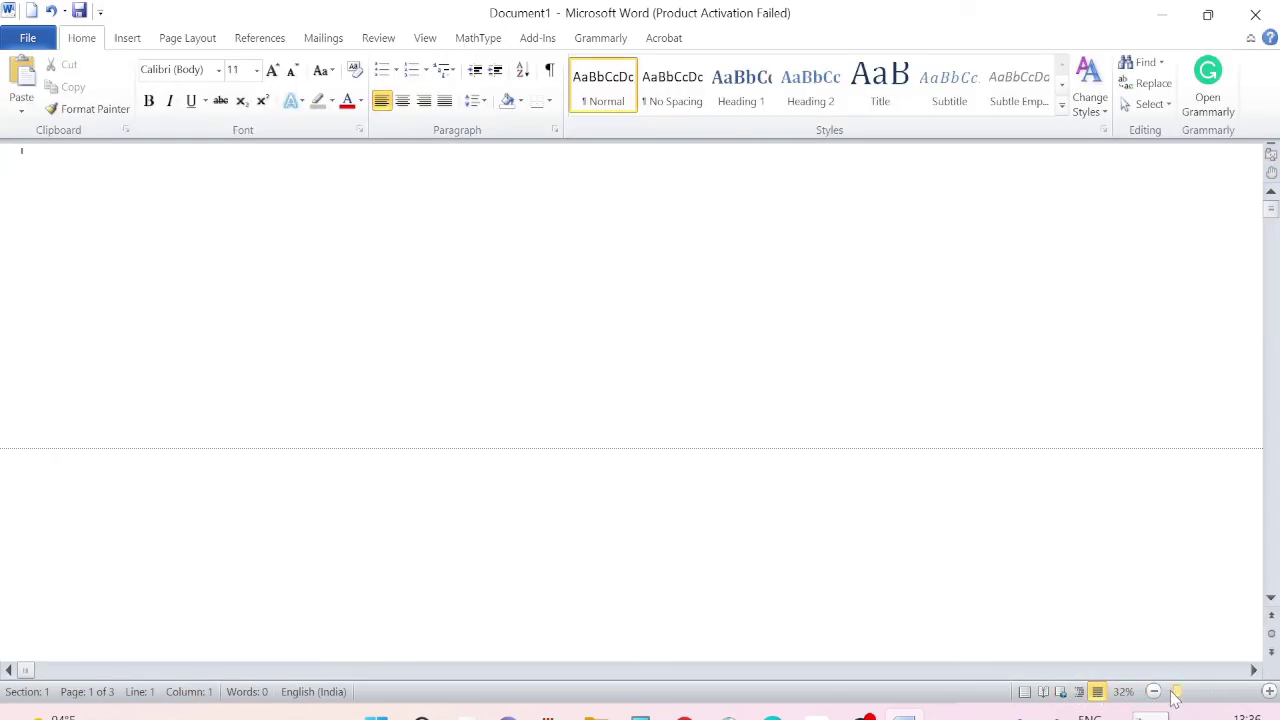
click(1172, 694)
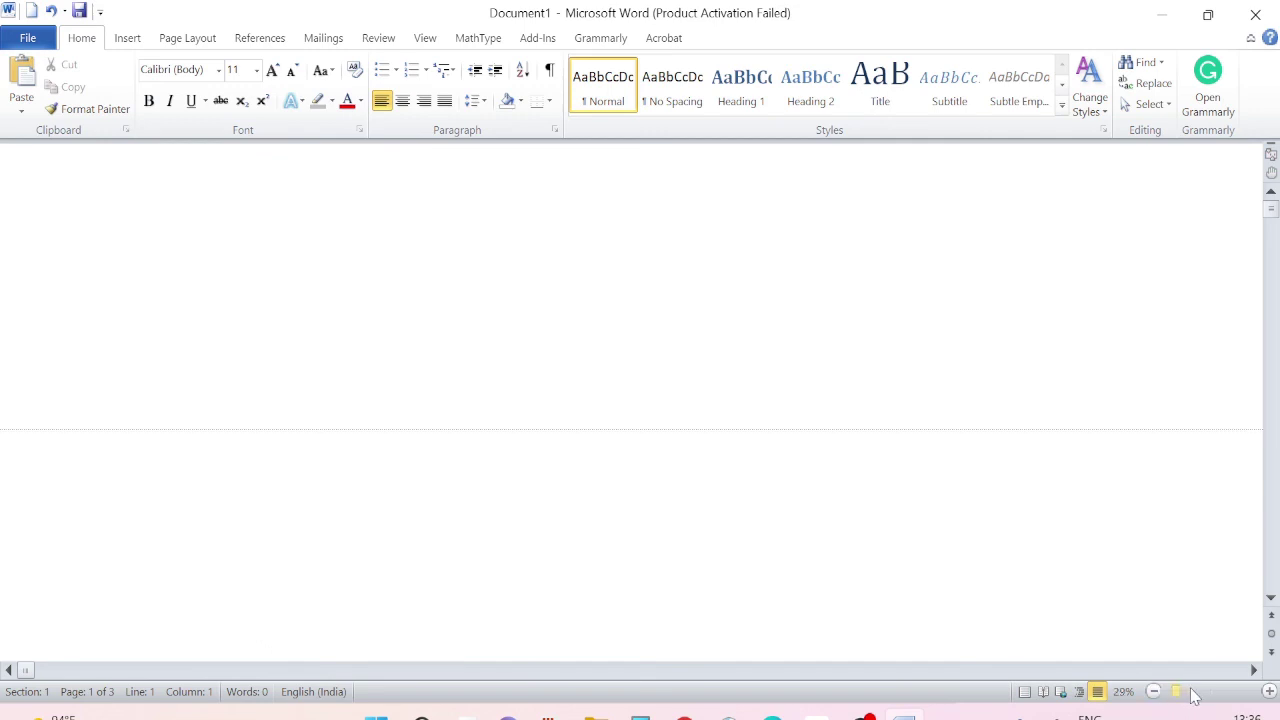
click(1024, 692)
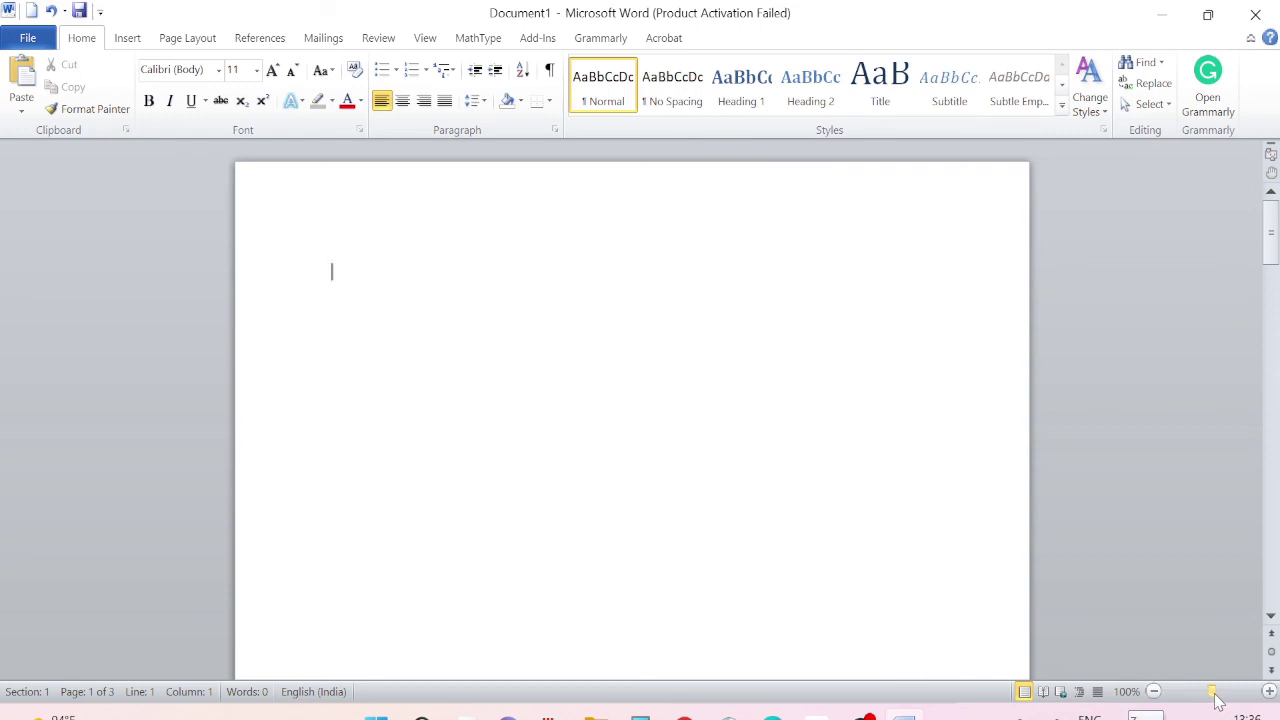
mouse_move(1212, 692)
mouse_down()
mouse_move(1186, 692)
mouse_move(1212, 692)
mouse_up()
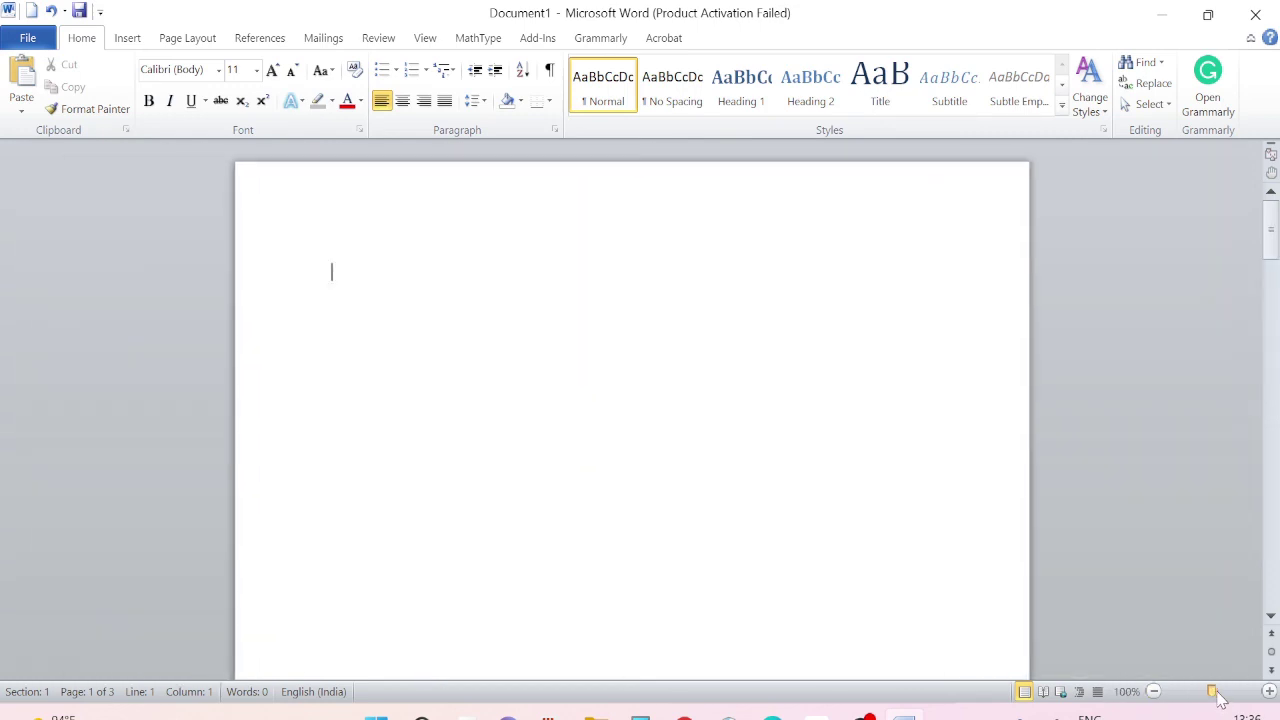
Try browsing to the previous page, and examine the browse object choices without picking one
click(1272, 636)
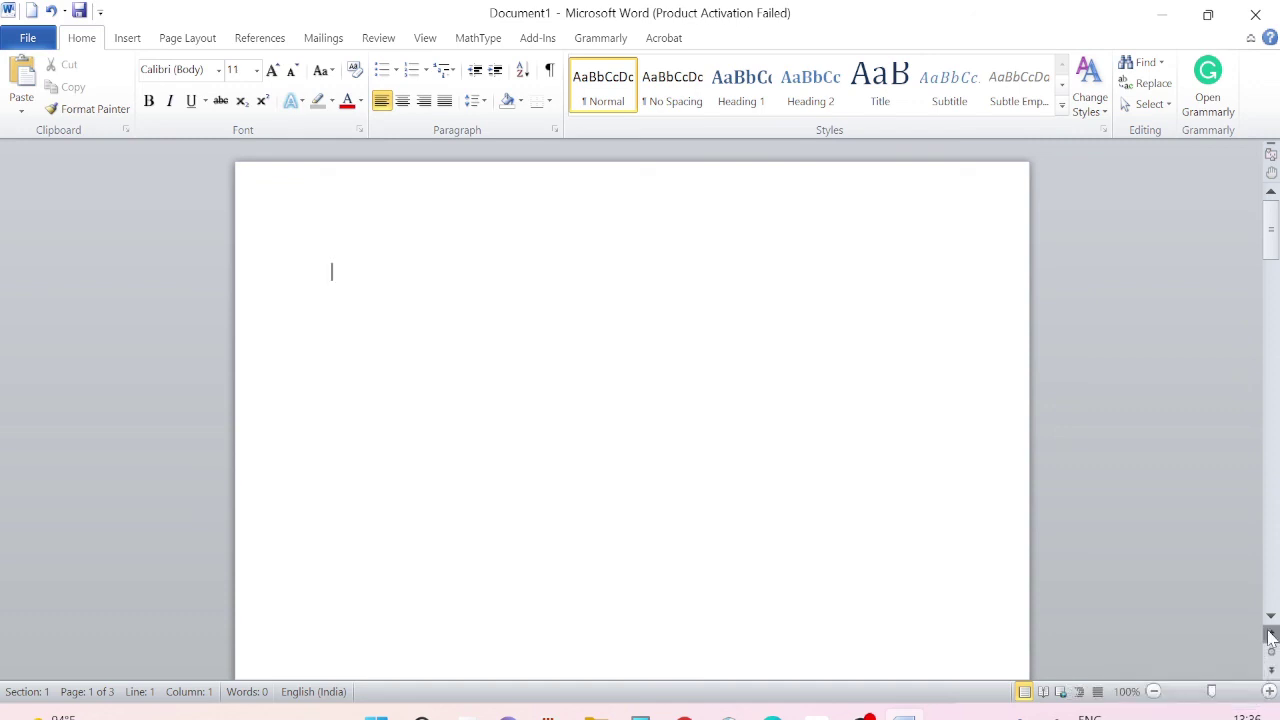
click(1272, 652)
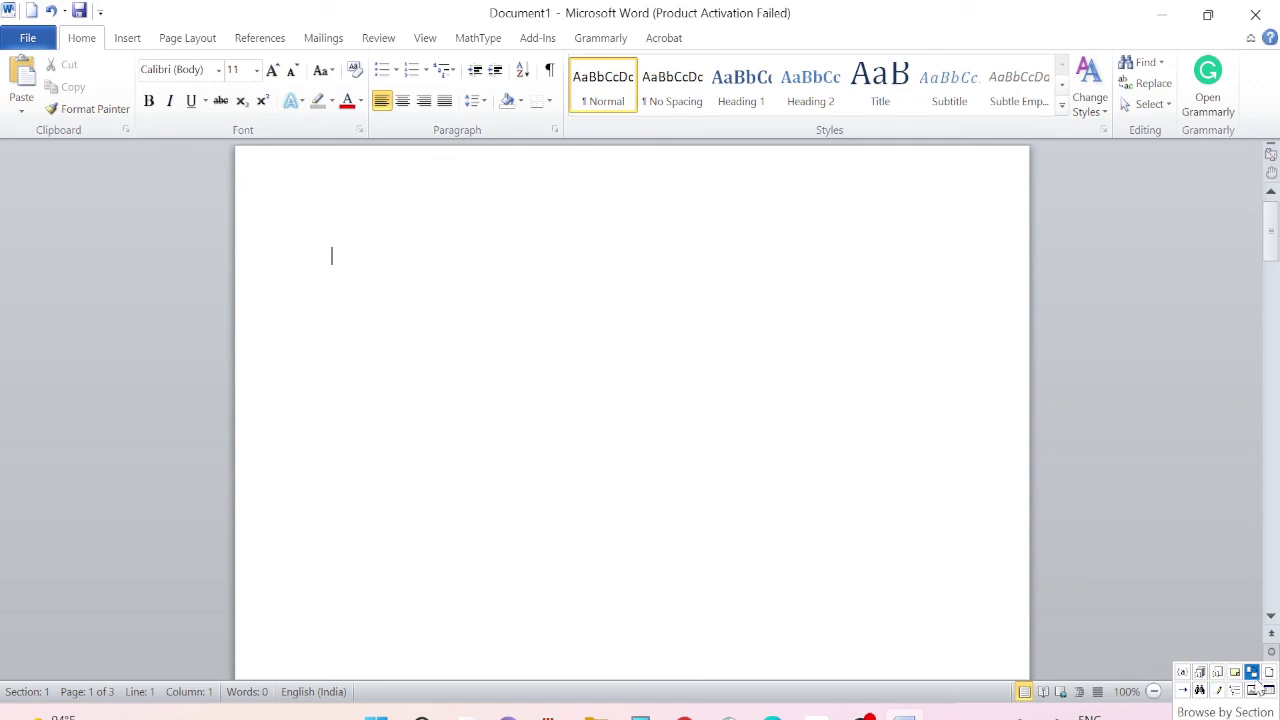
click(1135, 523)
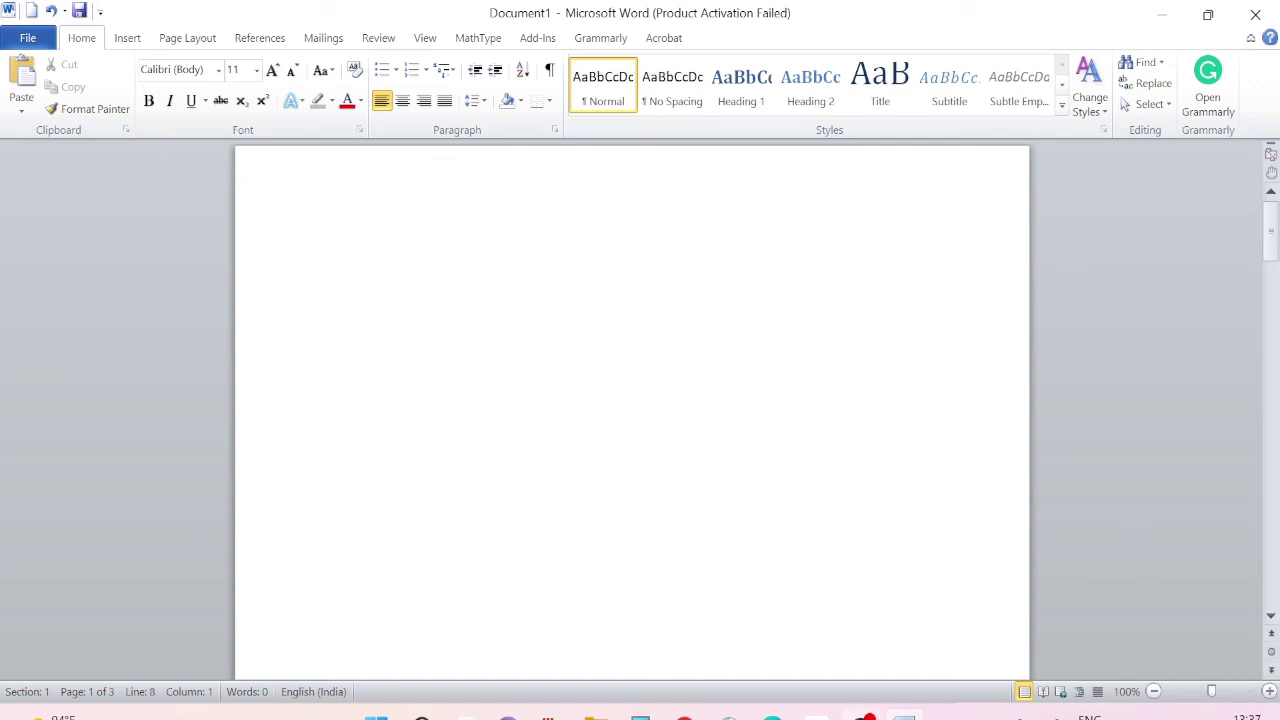